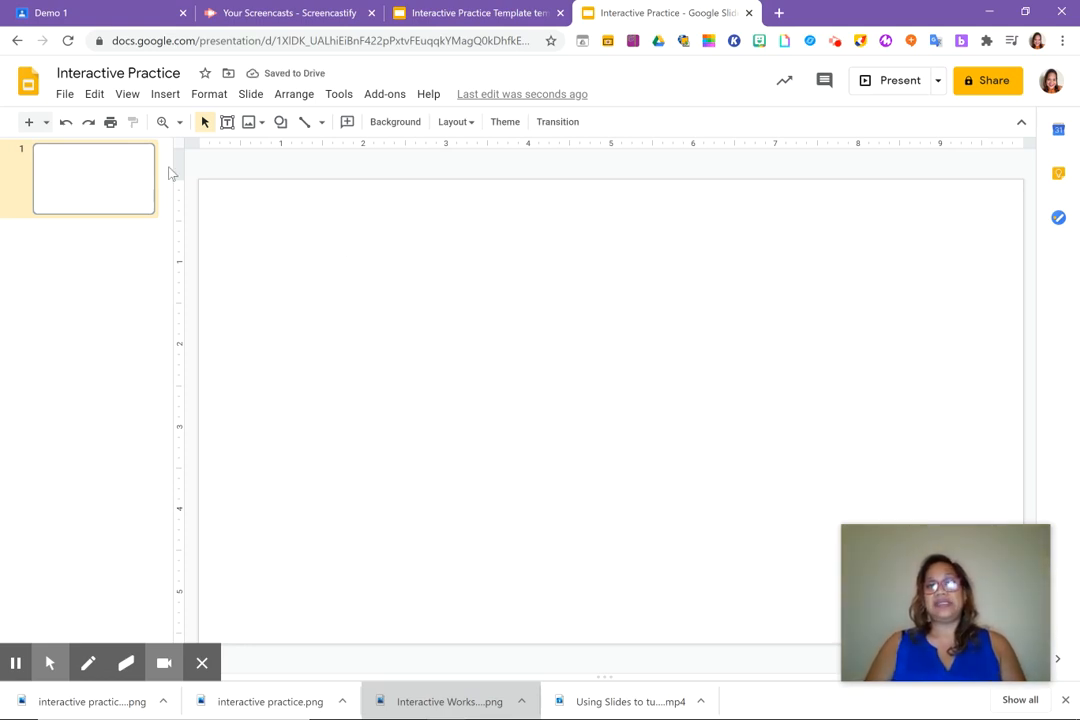
Look through the available slide size presets in the page setup, then leave without applying one
click(64, 95)
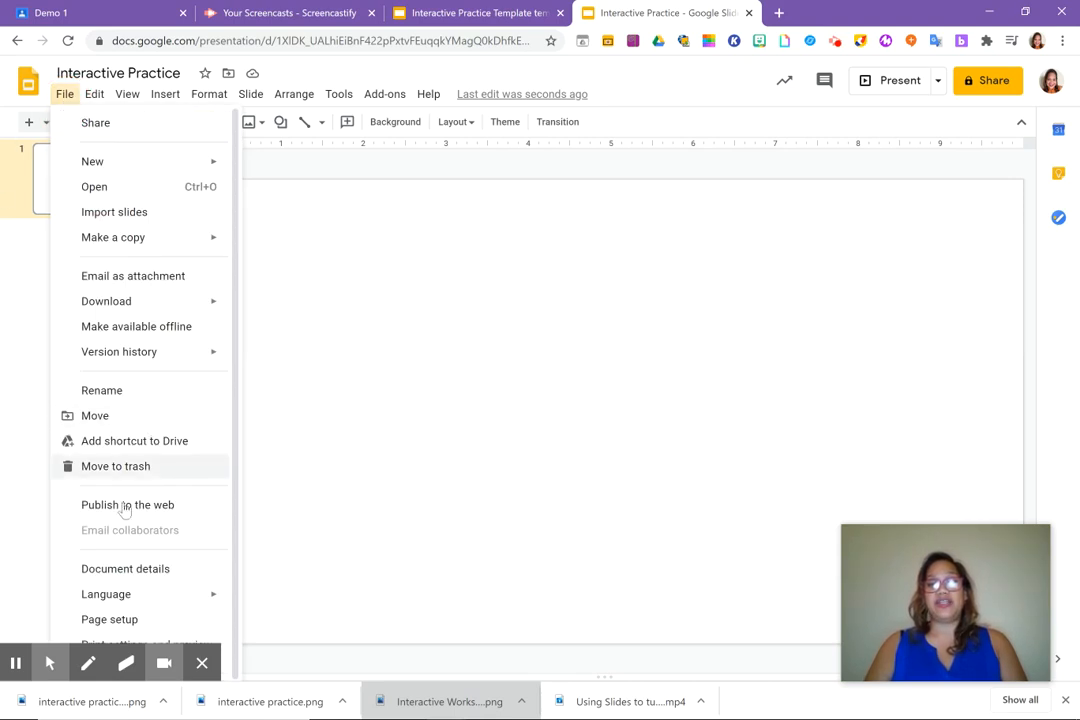
click(138, 620)
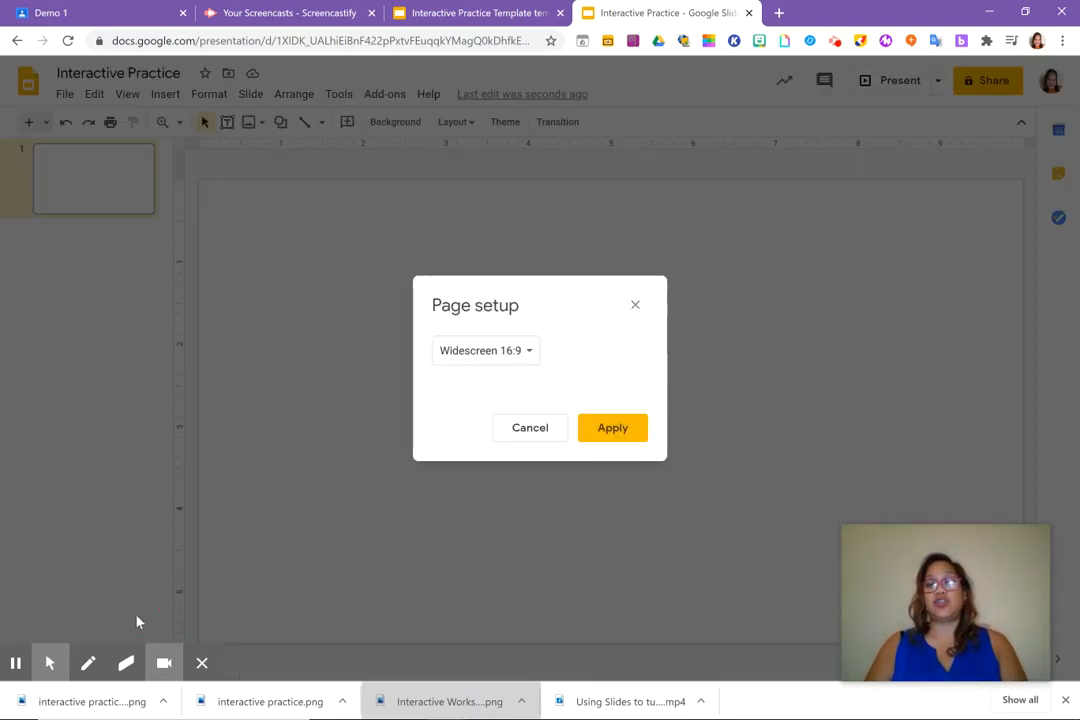
click(529, 363)
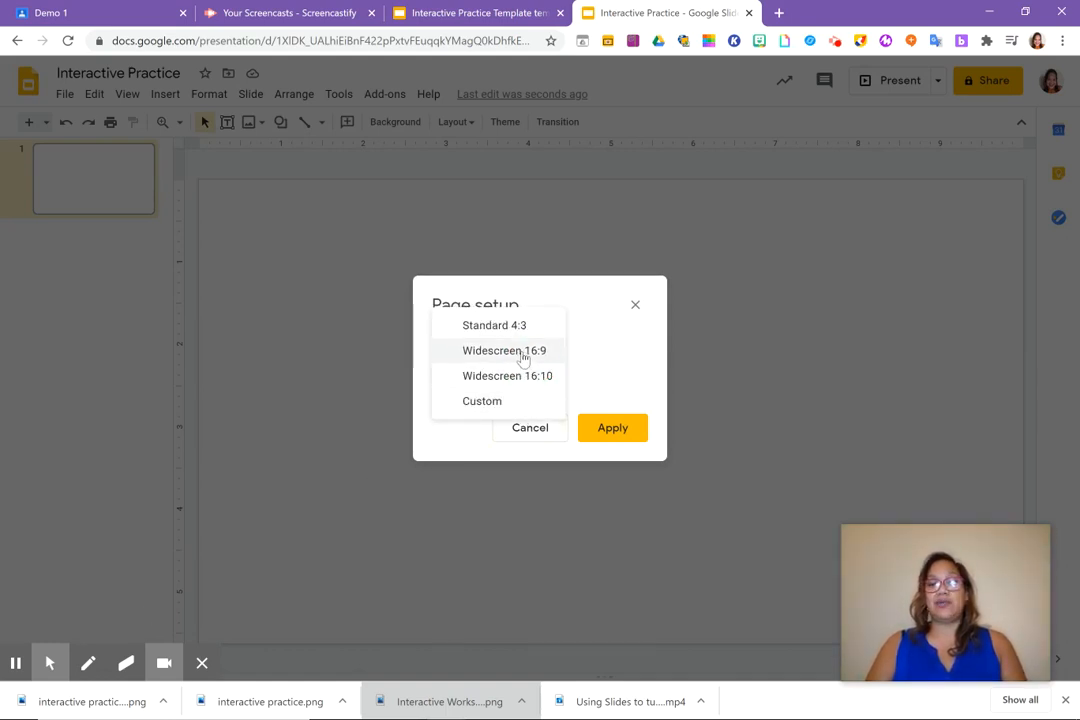
click(529, 430)
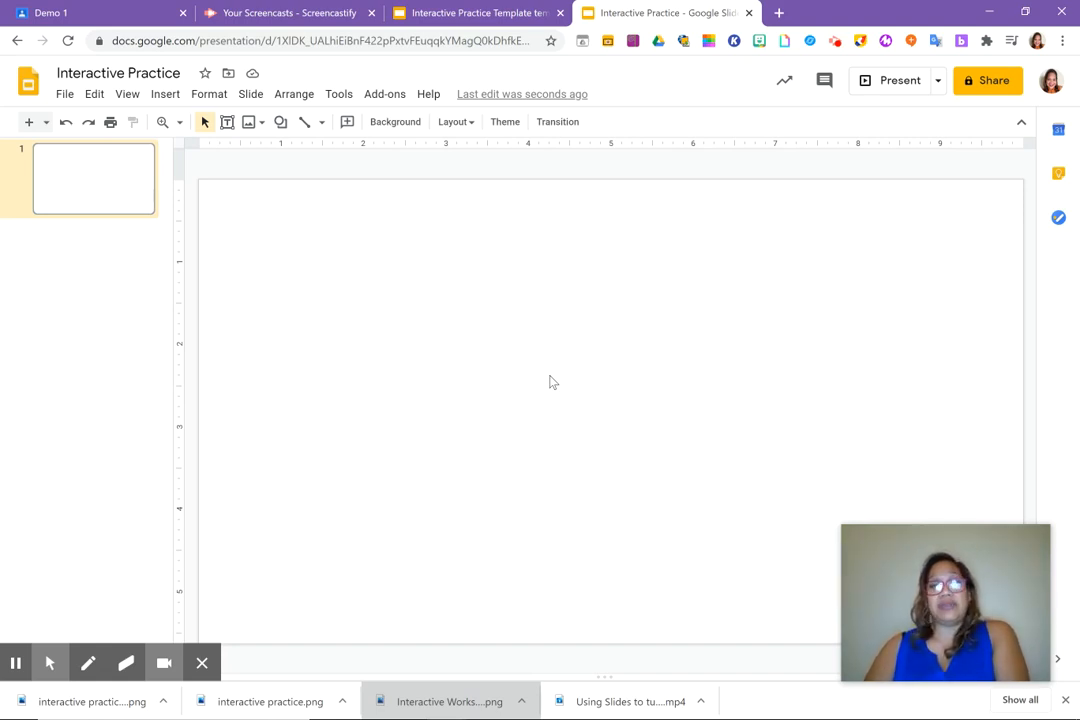
Search the web for images of "guam map" to insert on the blank slide
click(161, 100)
mouse_move(185, 132)
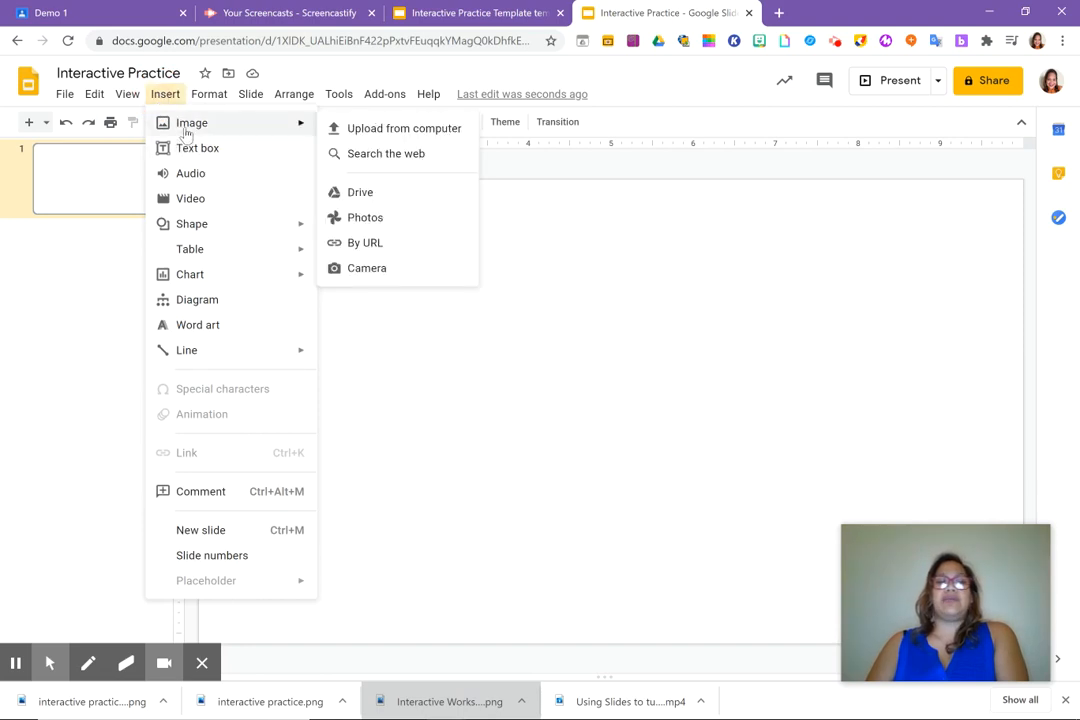
click(400, 156)
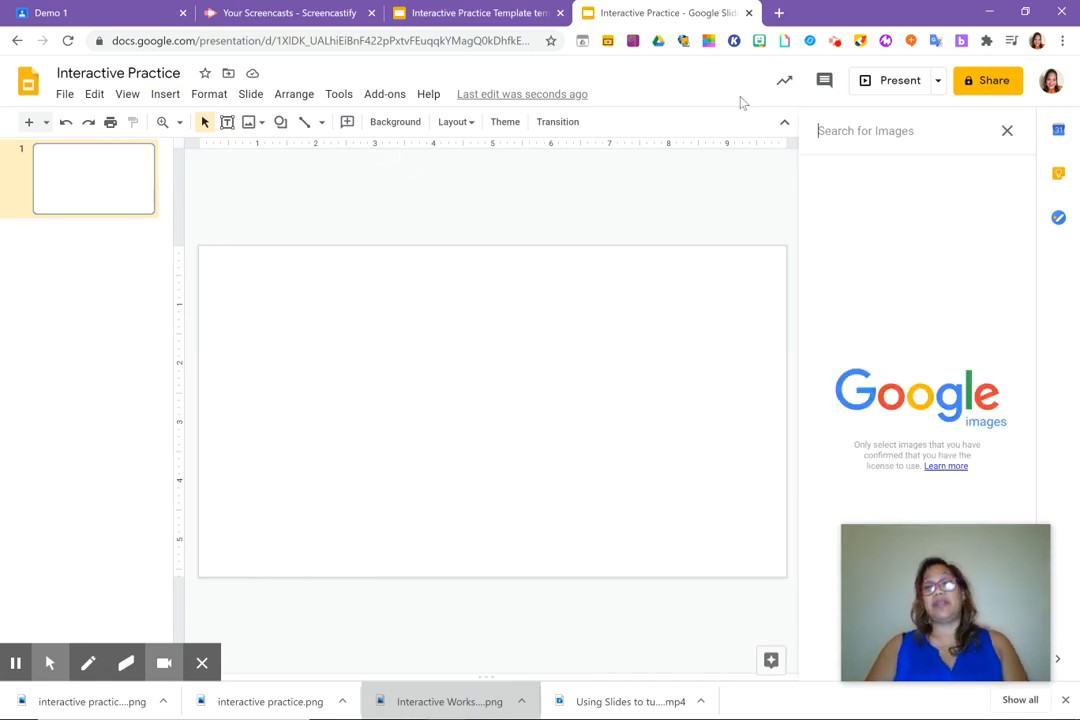
text(guam map)
key(Return)
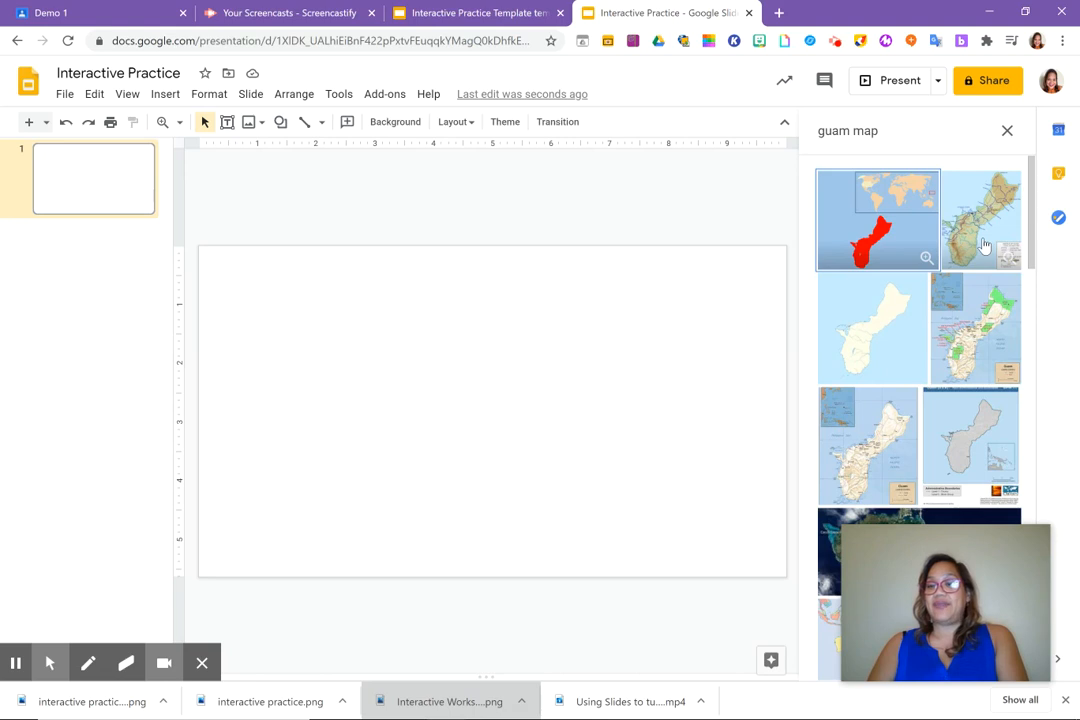
Browse the image results and insert the unlabelled cream outline map of Guam on a light blue background
drag(1036, 232, 1030, 376)
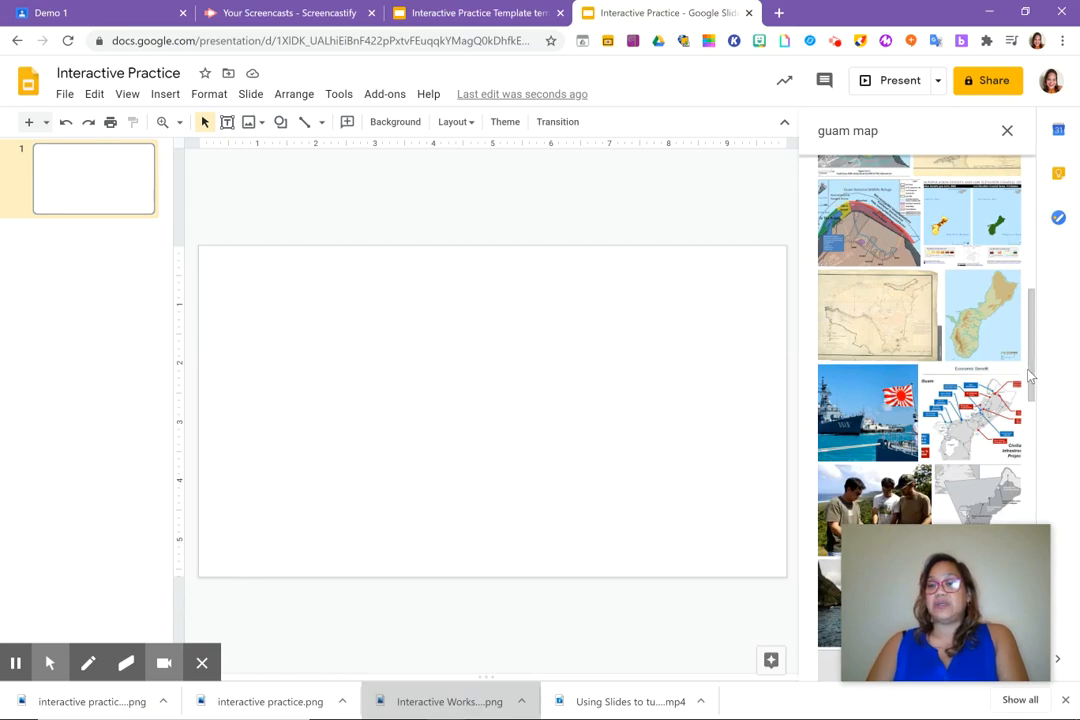
drag(1029, 371, 1033, 402)
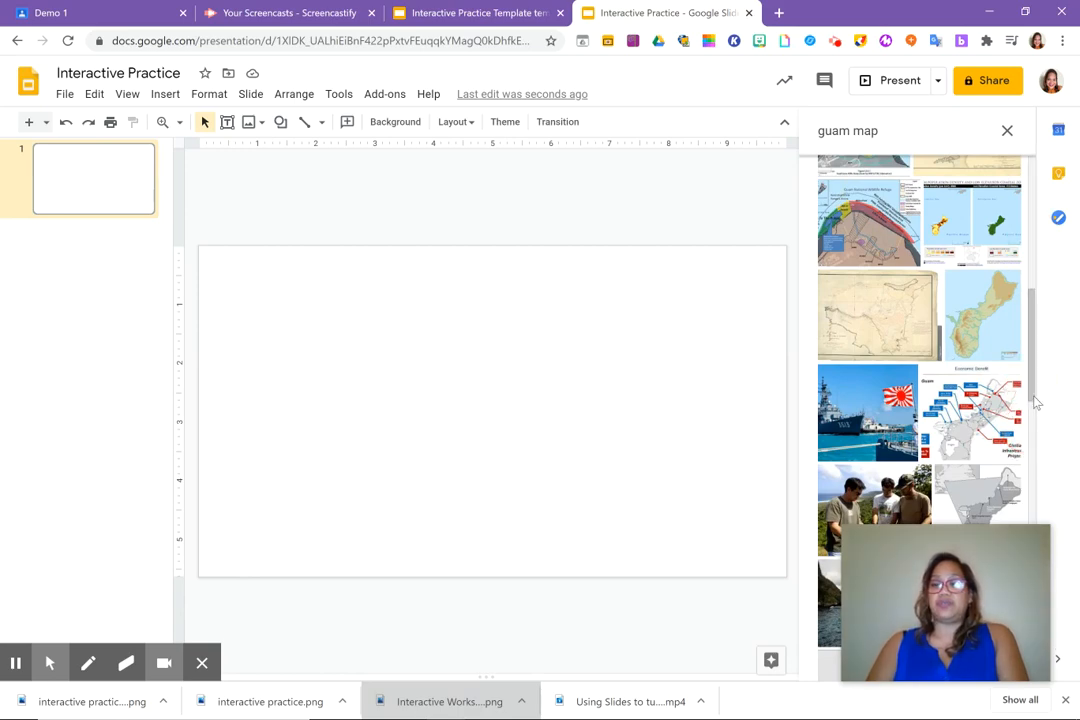
click(1034, 388)
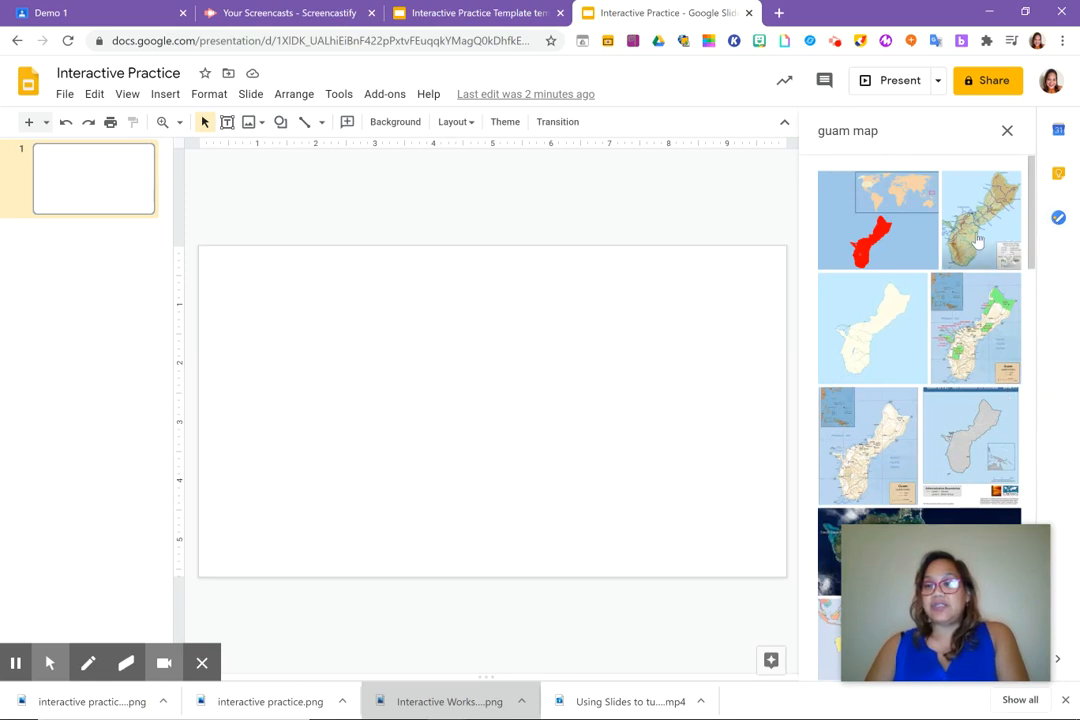
click(885, 342)
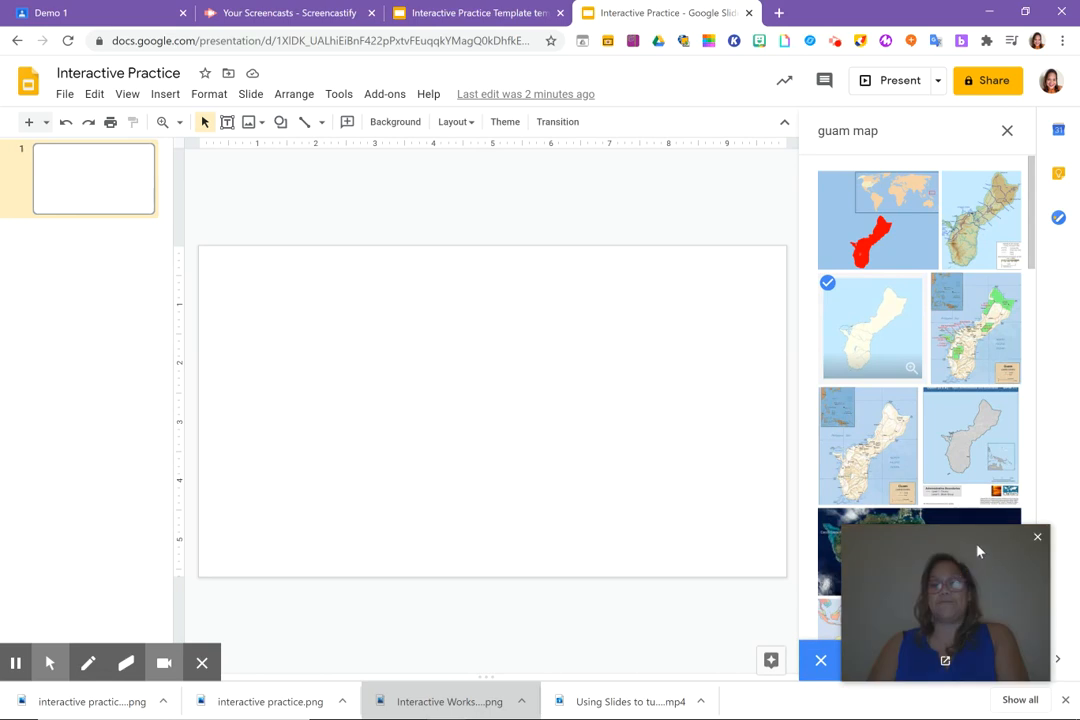
drag(981, 557, 965, 499)
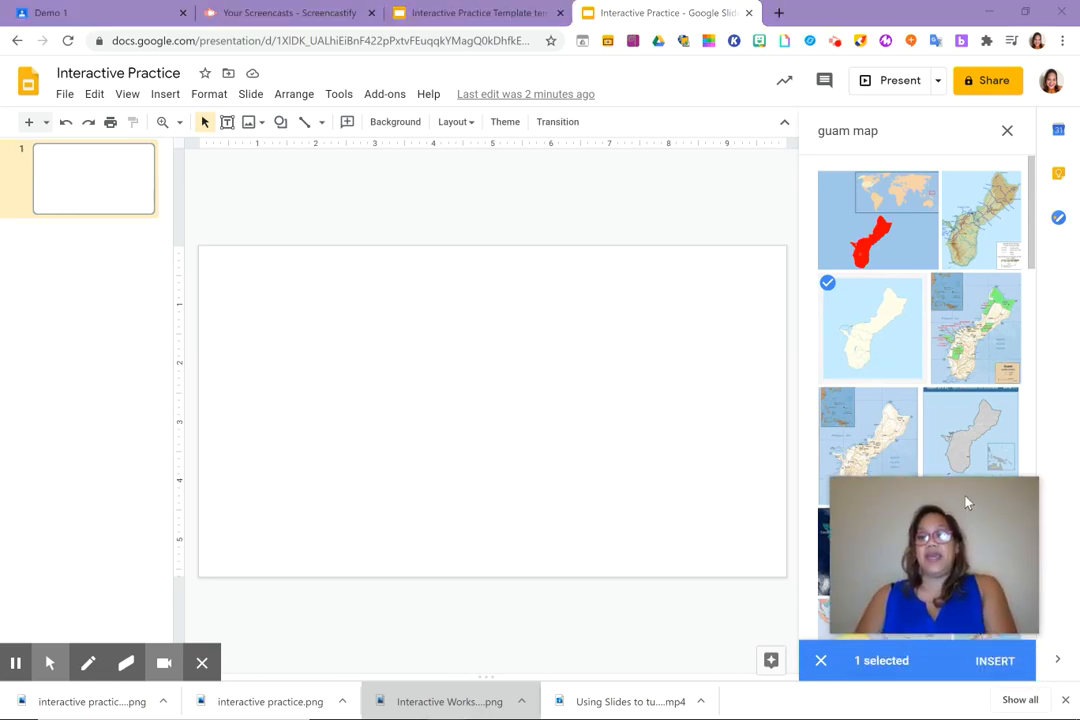
click(995, 661)
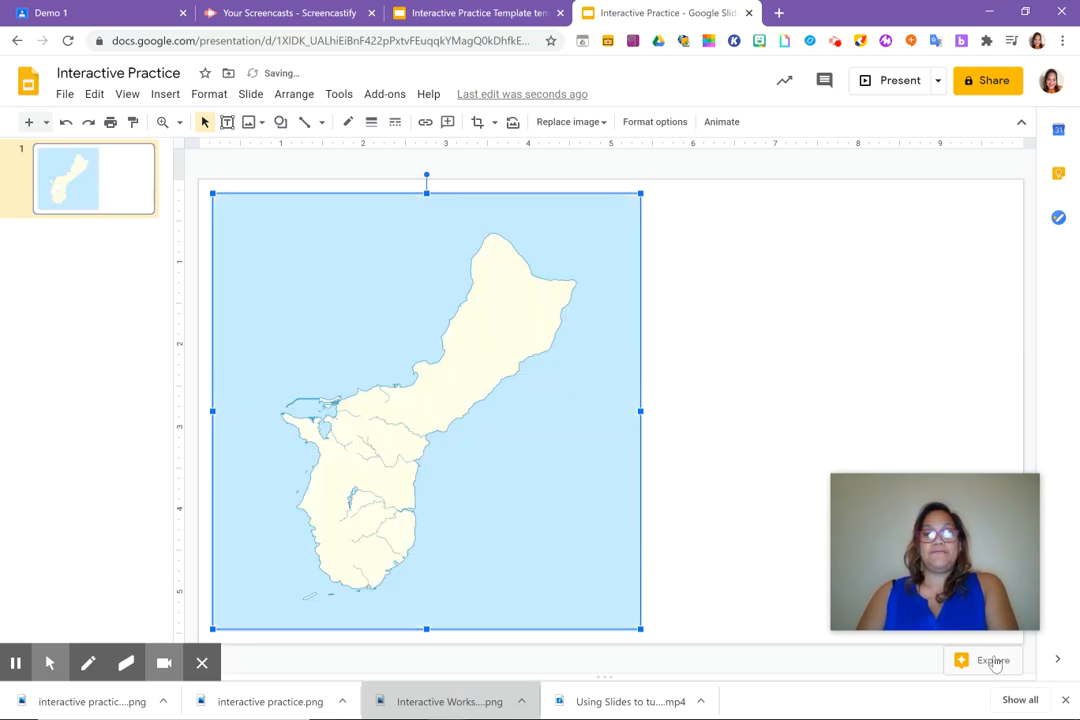
Enlarge the Guam map to the slide's full height and crop the excess water from all four sides
drag(605, 502, 599, 489)
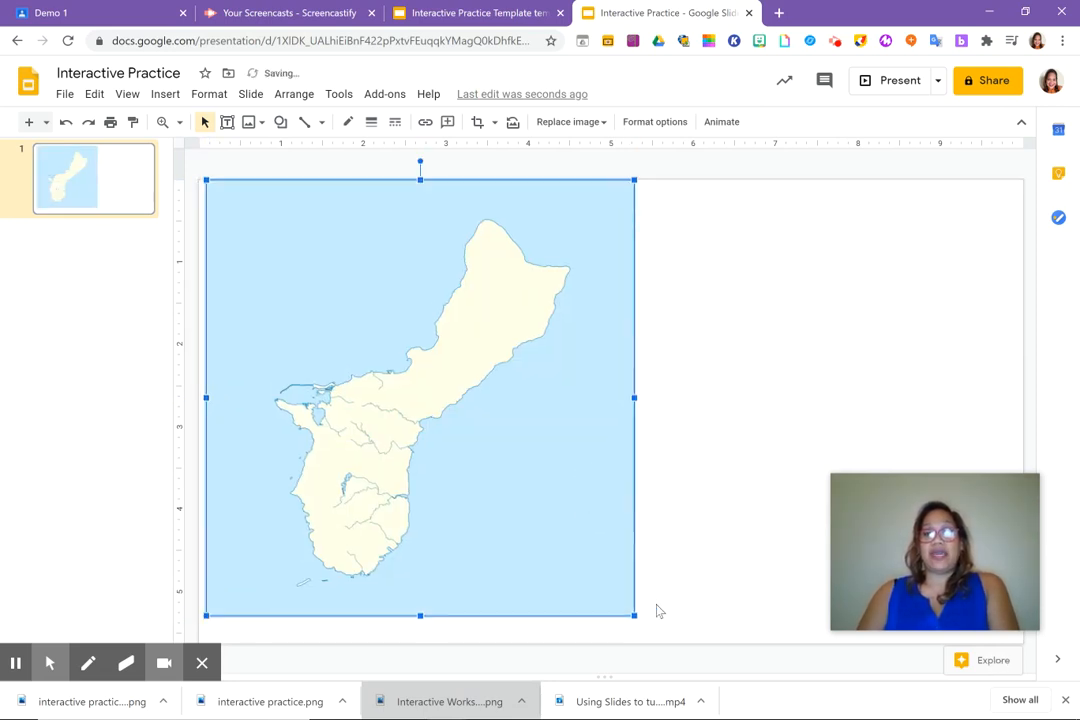
drag(634, 615, 655, 651)
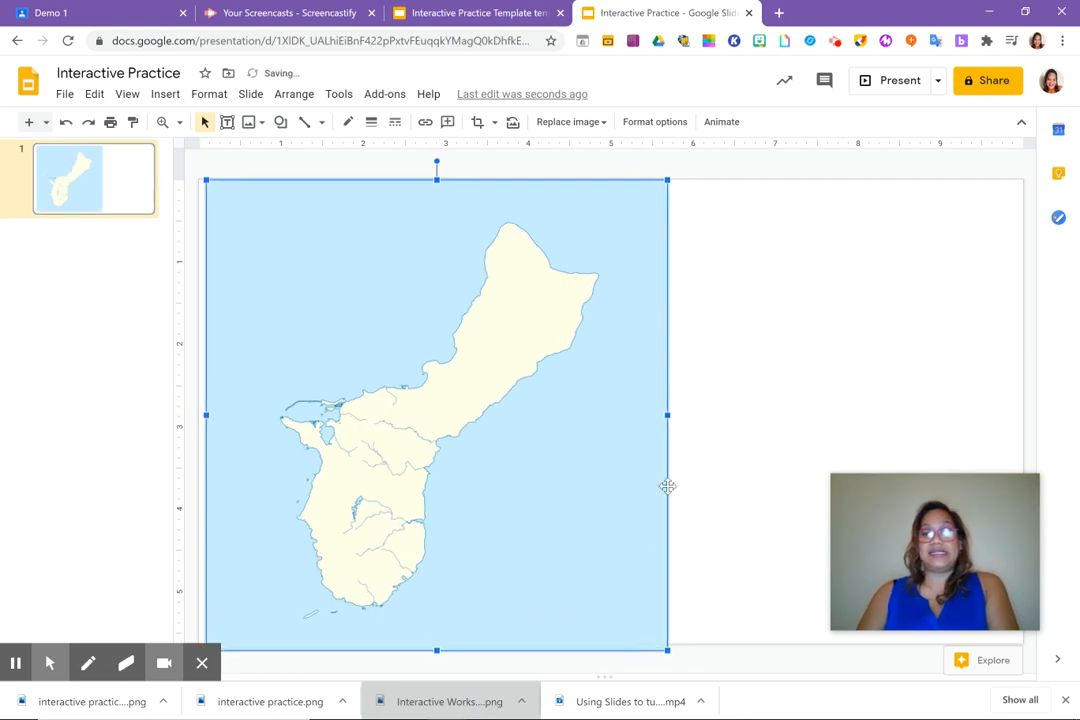
double_click(628, 443)
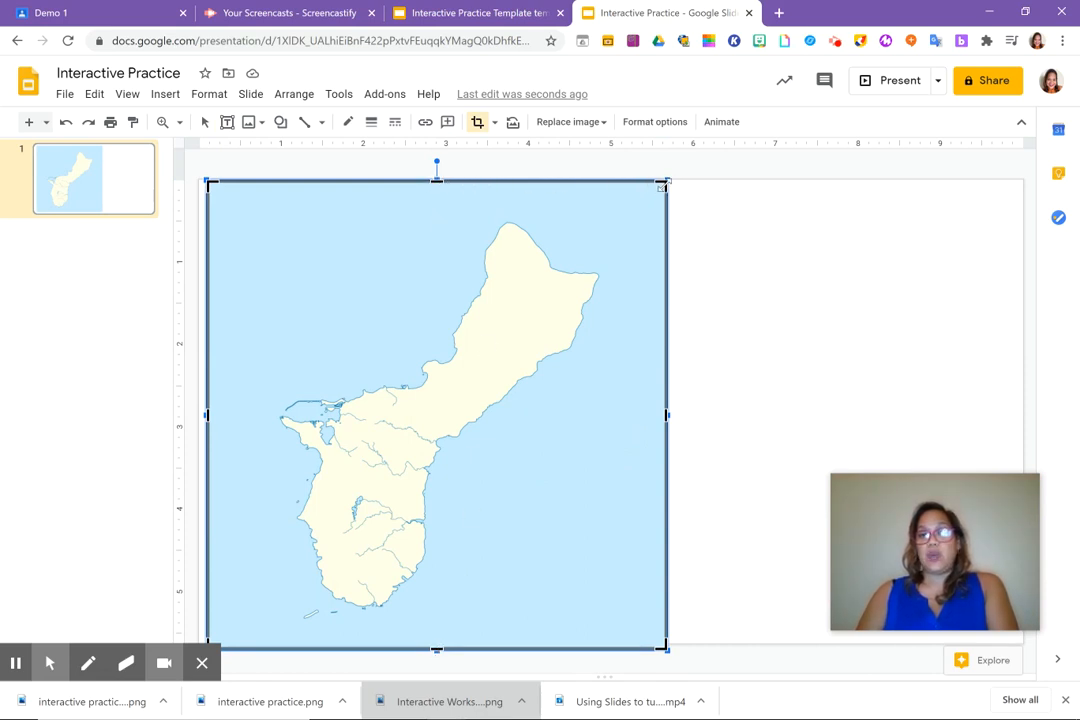
drag(437, 181, 449, 213)
drag(209, 430, 270, 431)
drag(666, 434, 614, 436)
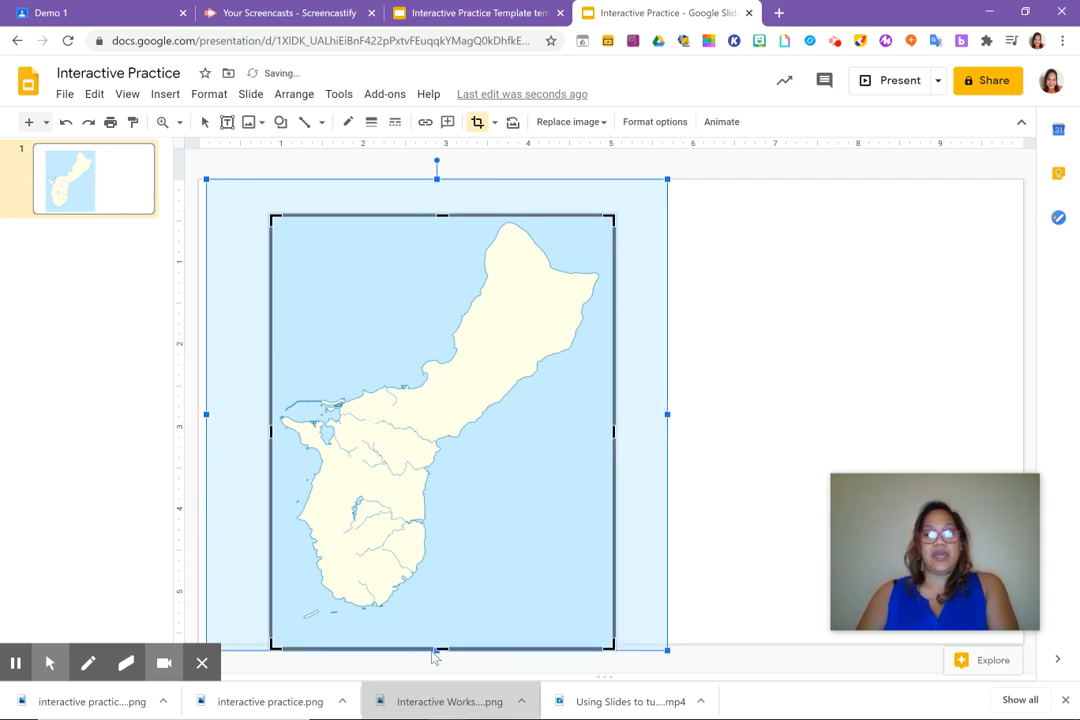
drag(444, 648, 447, 625)
key(Return)
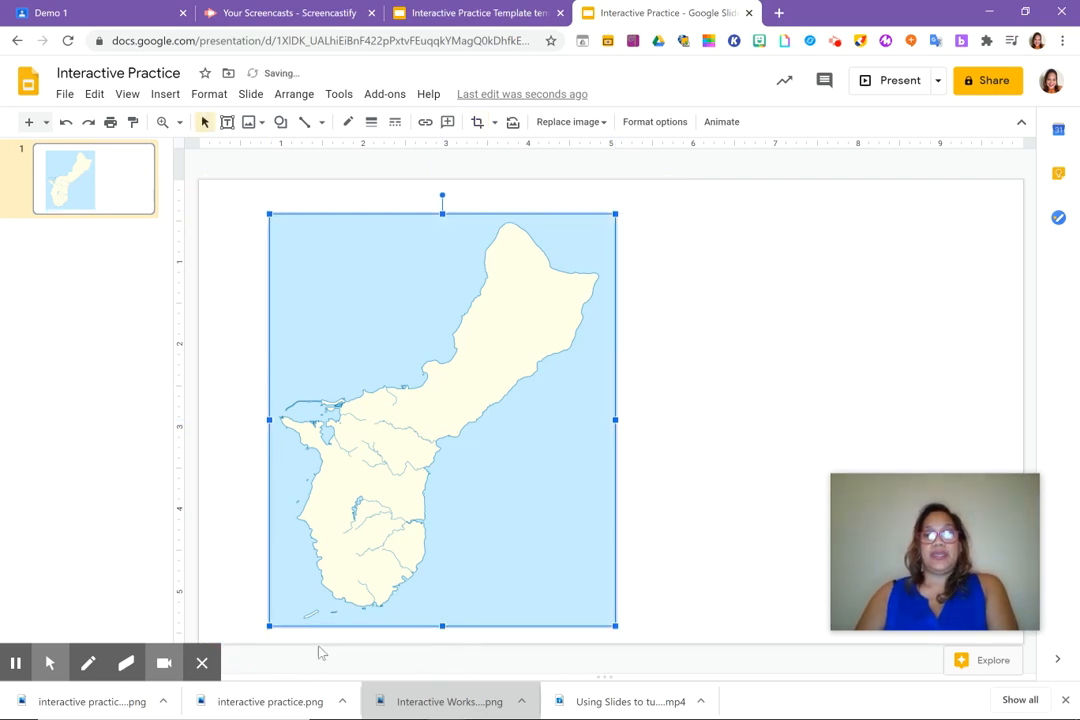
Move the cropped map against the slide's left edge and enlarge it to fill the slide's height
drag(465, 508, 397, 470)
drag(551, 593, 588, 644)
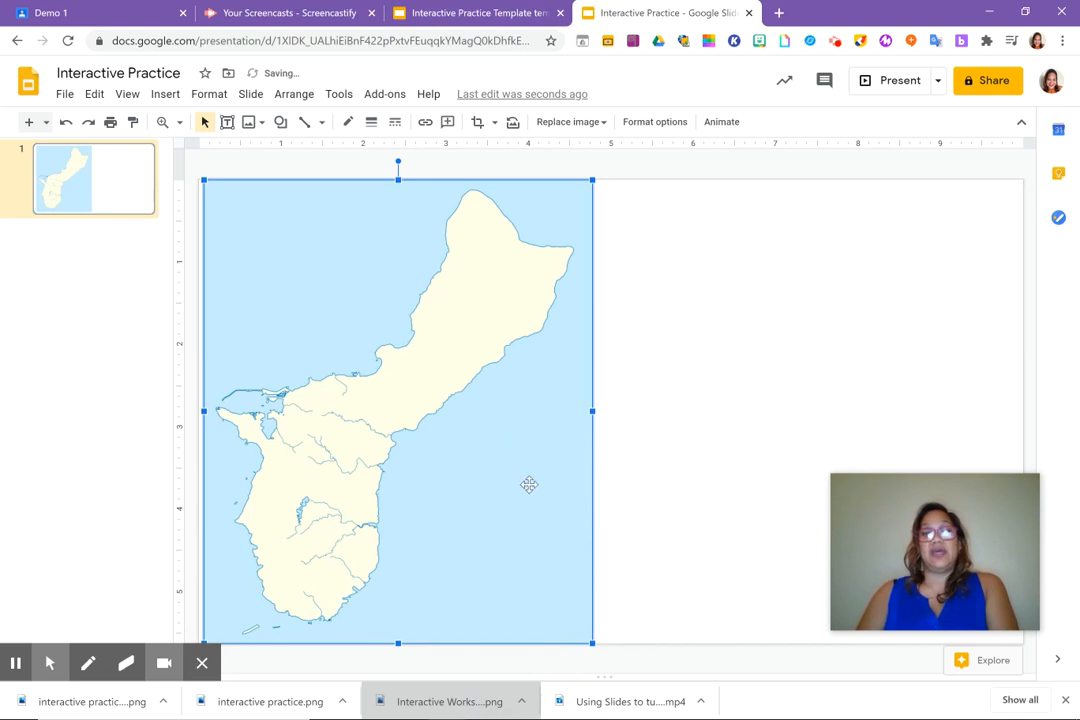
drag(527, 485, 529, 488)
click(643, 501)
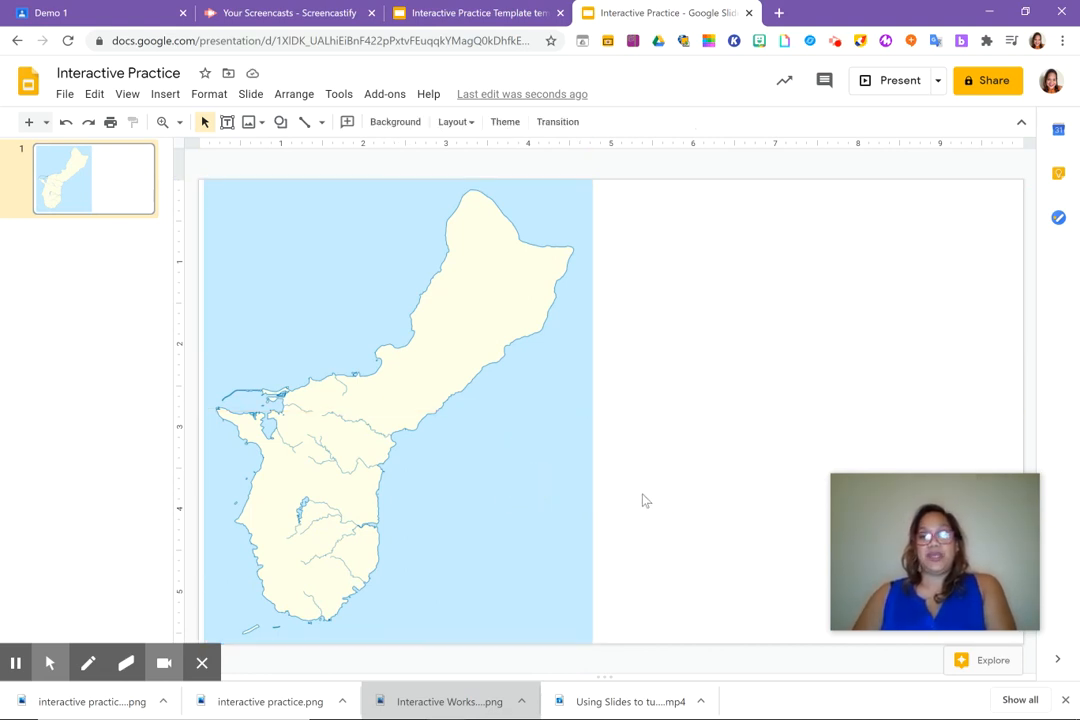
click(527, 499)
mouse_move(527, 500)
mouse_down()
mouse_move(549, 510)
mouse_move(529, 501)
mouse_up()
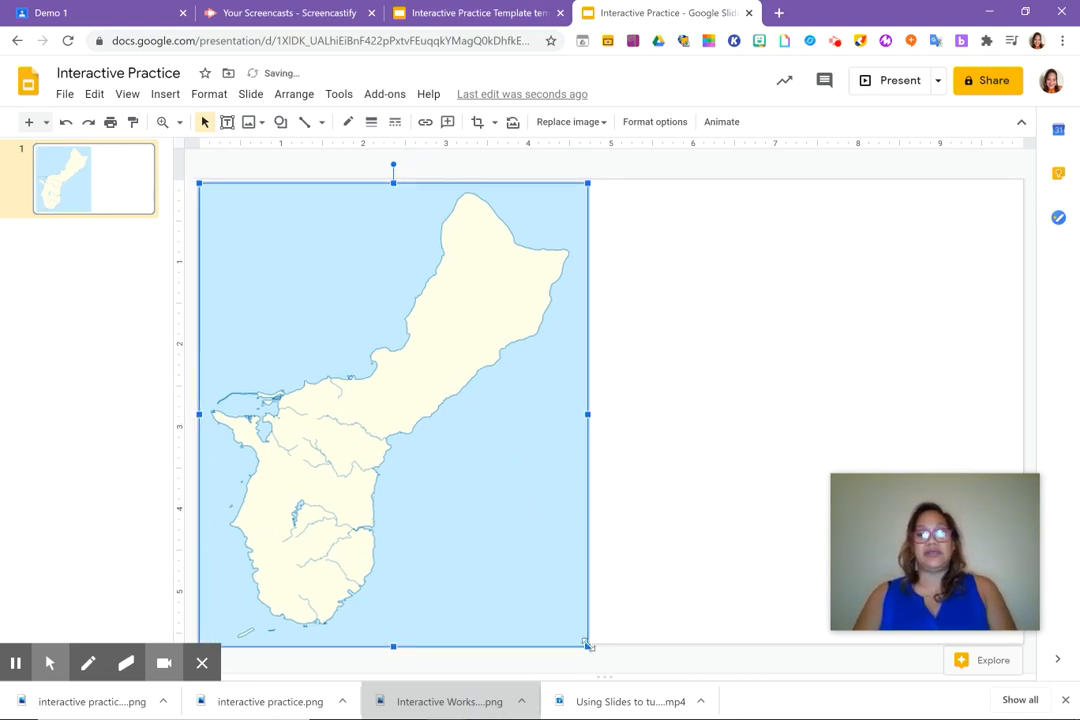
click(660, 470)
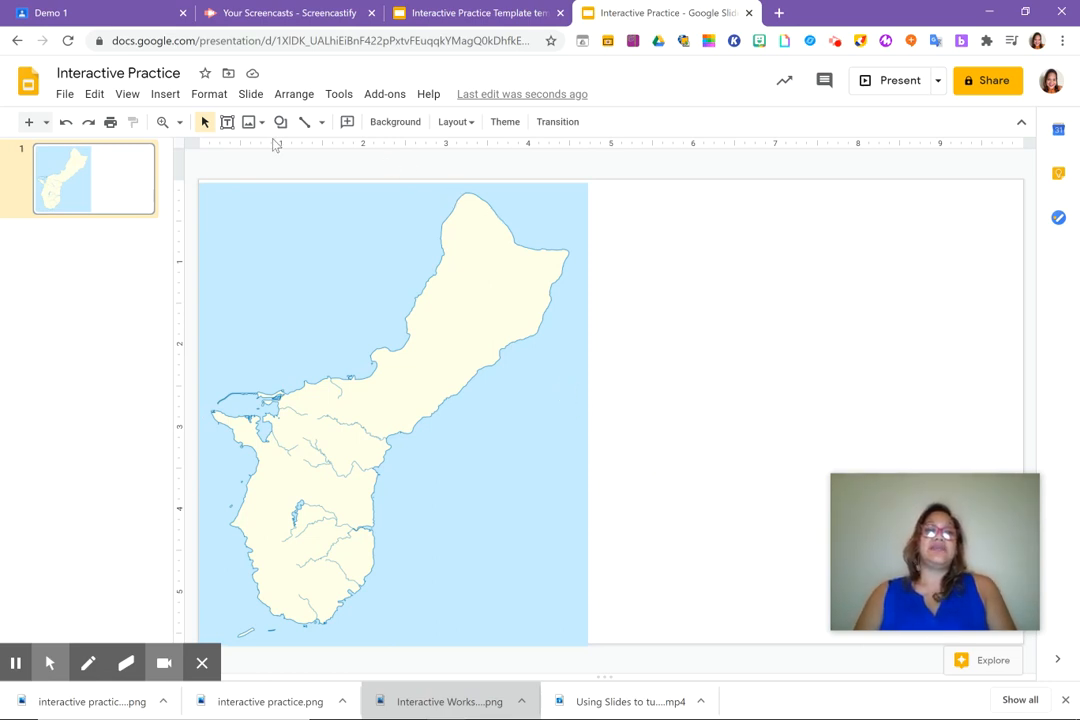
Draw a wide text box in the blank area beside the top of the map, with font Pangolin at size 15
click(228, 122)
drag(615, 196, 1008, 263)
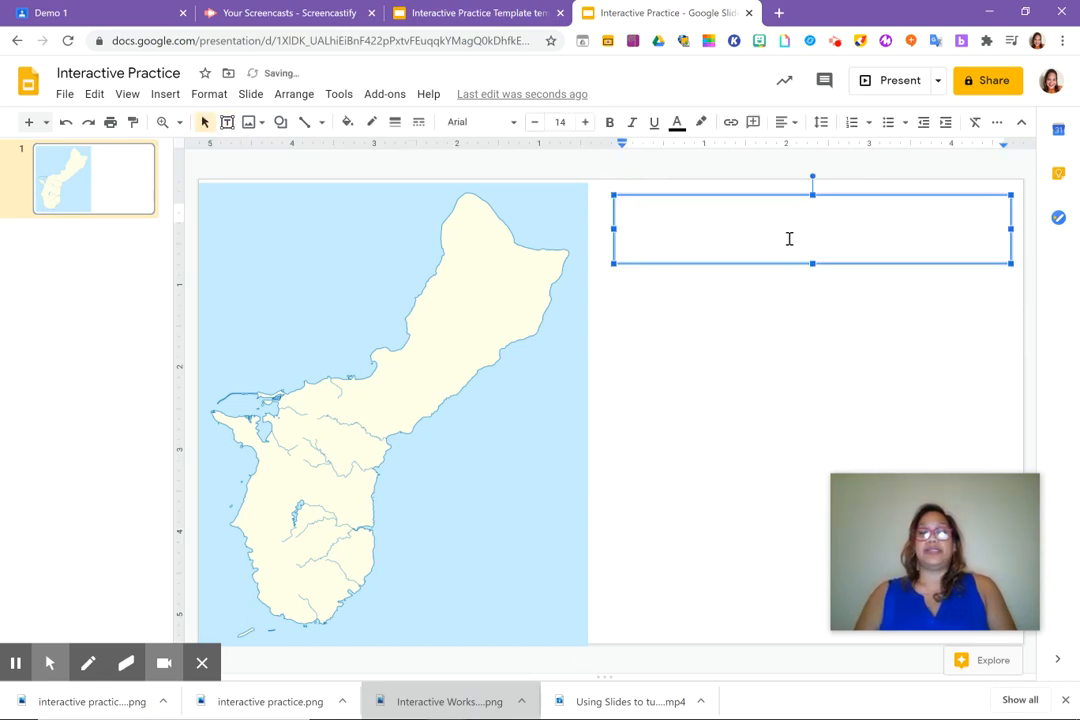
click(514, 122)
click(510, 214)
click(585, 122)
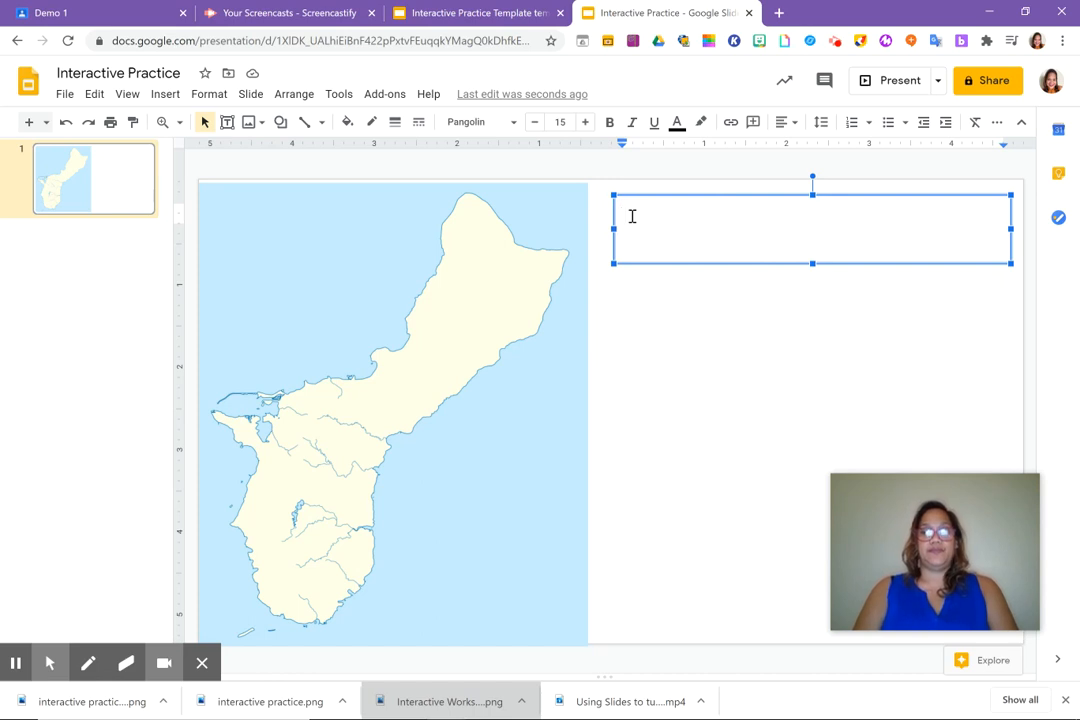
Enter the instruction "Drag the village names to the map to label." in the text box
text(Drsge the)
key(BackSpace)
key(BackSpace)
key(BackSpace)
key(BackSpace)
key(BackSpace)
key(BackSpace)
key(BackSpace)
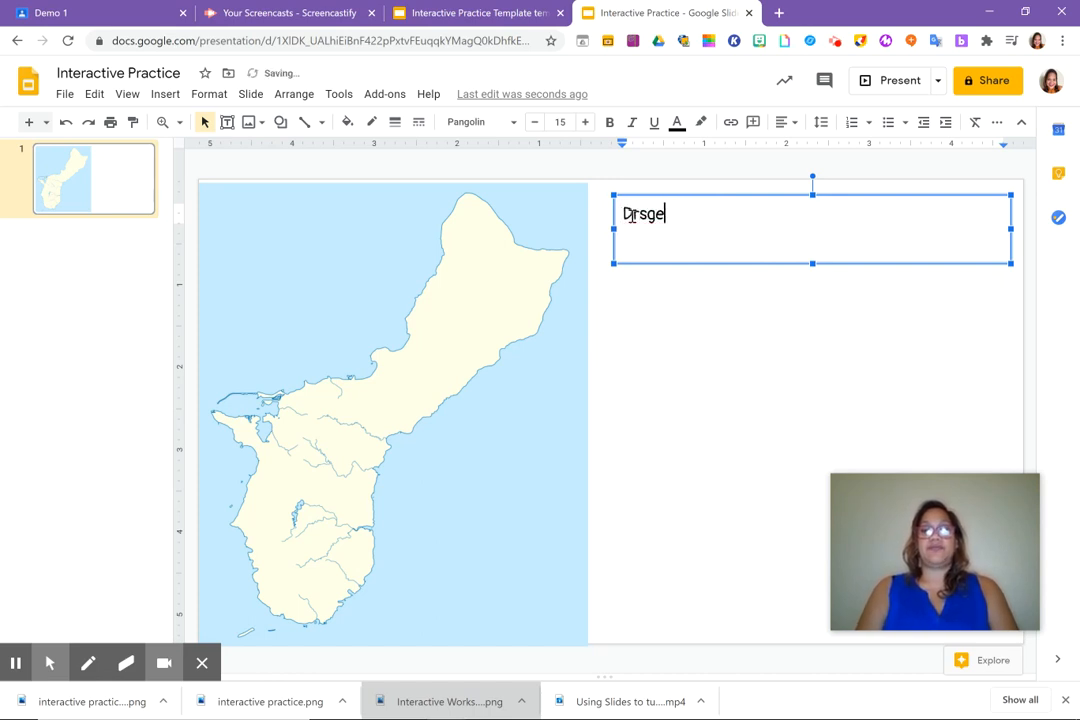
text(ag the )
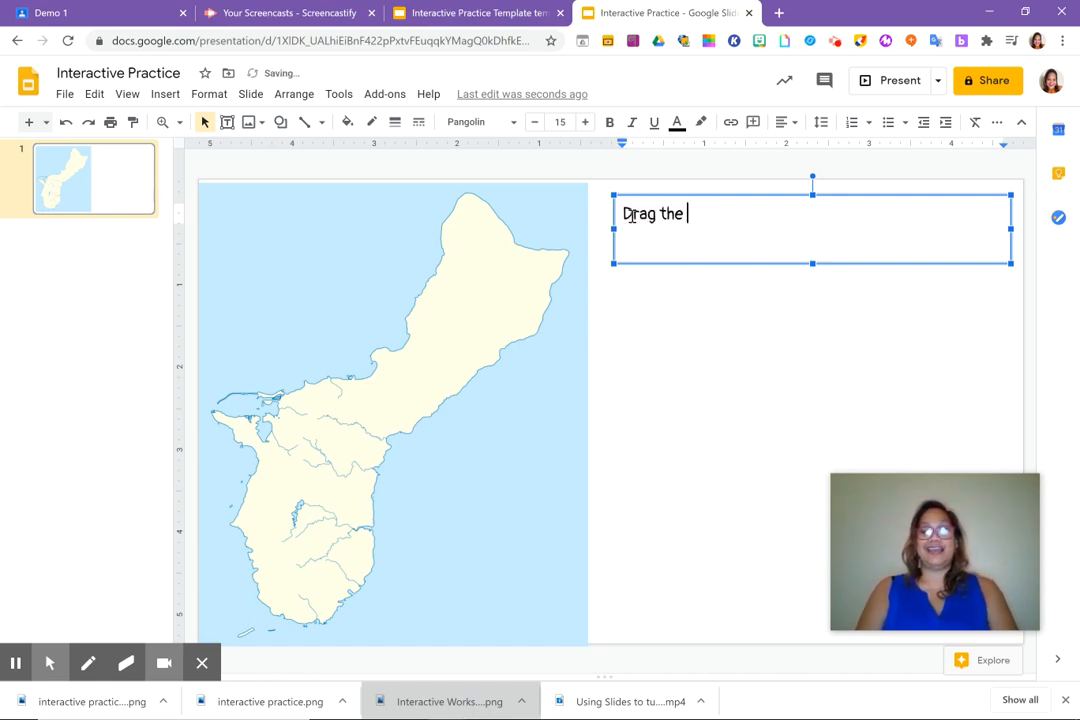
text(villa)
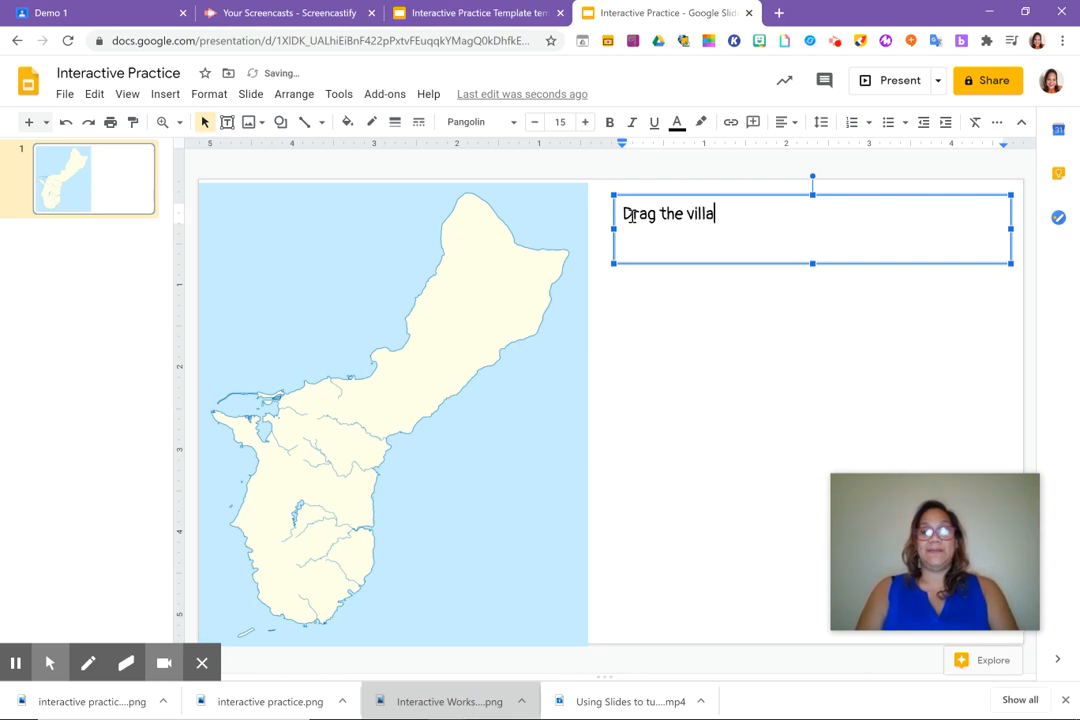
text(ge names to the)
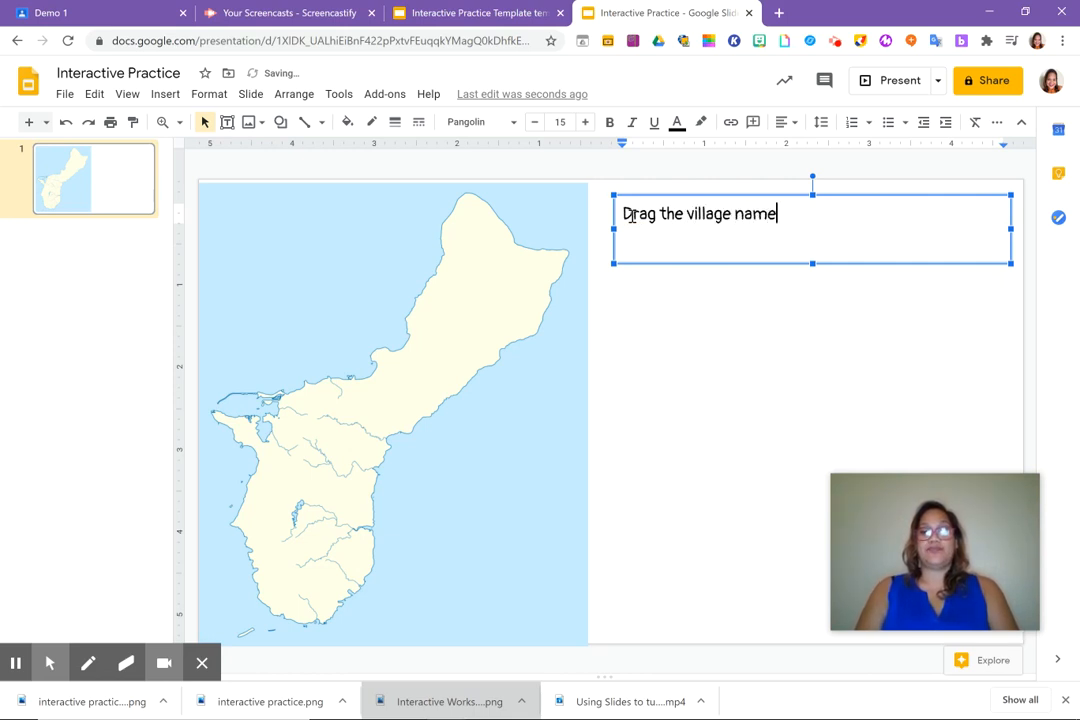
key(BackSpace)
text(e map to lable)
key(BackSpace)
key(BackSpace)
key(BackSpace)
text(e)
key(BackSpace)
text(bel.)
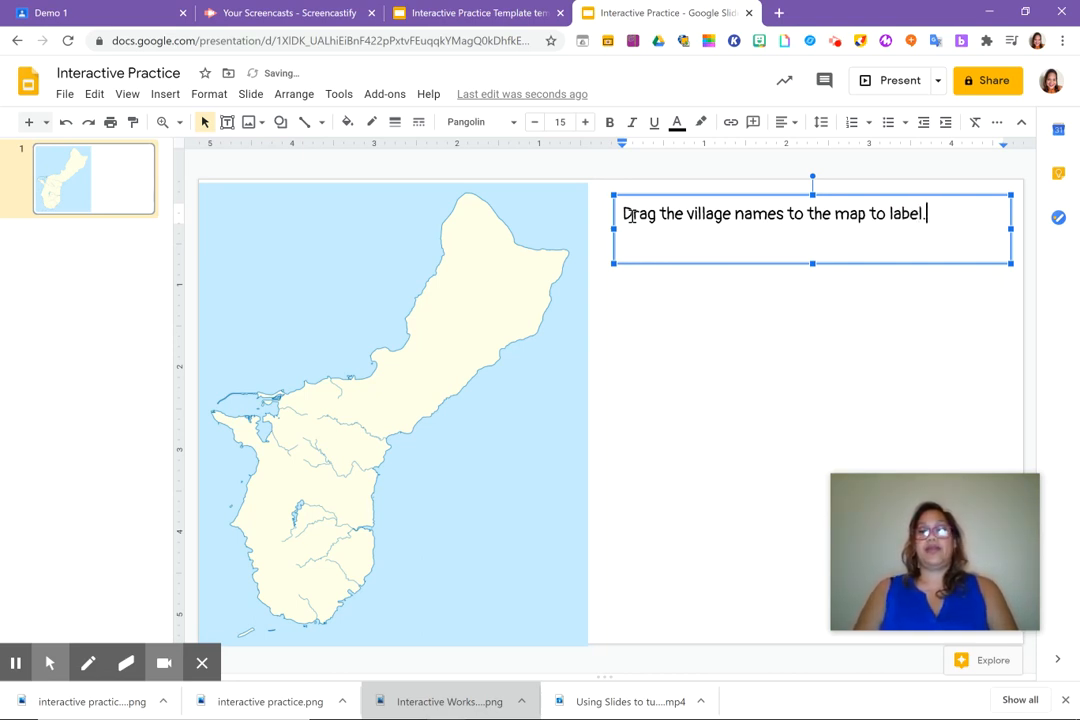
click(828, 298)
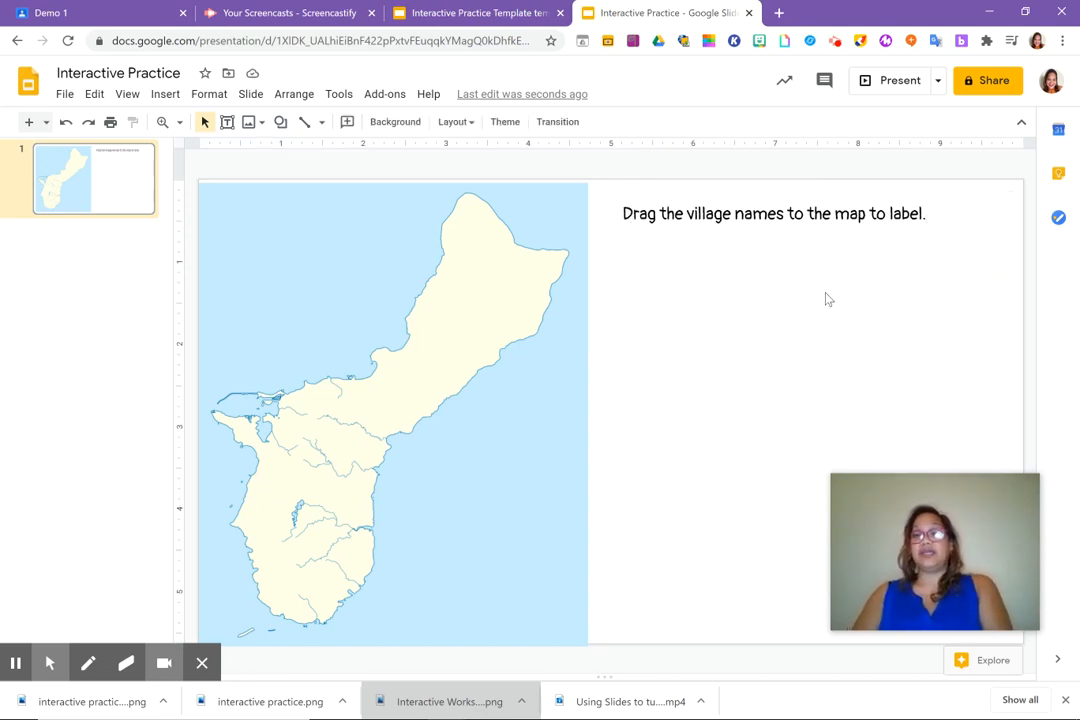
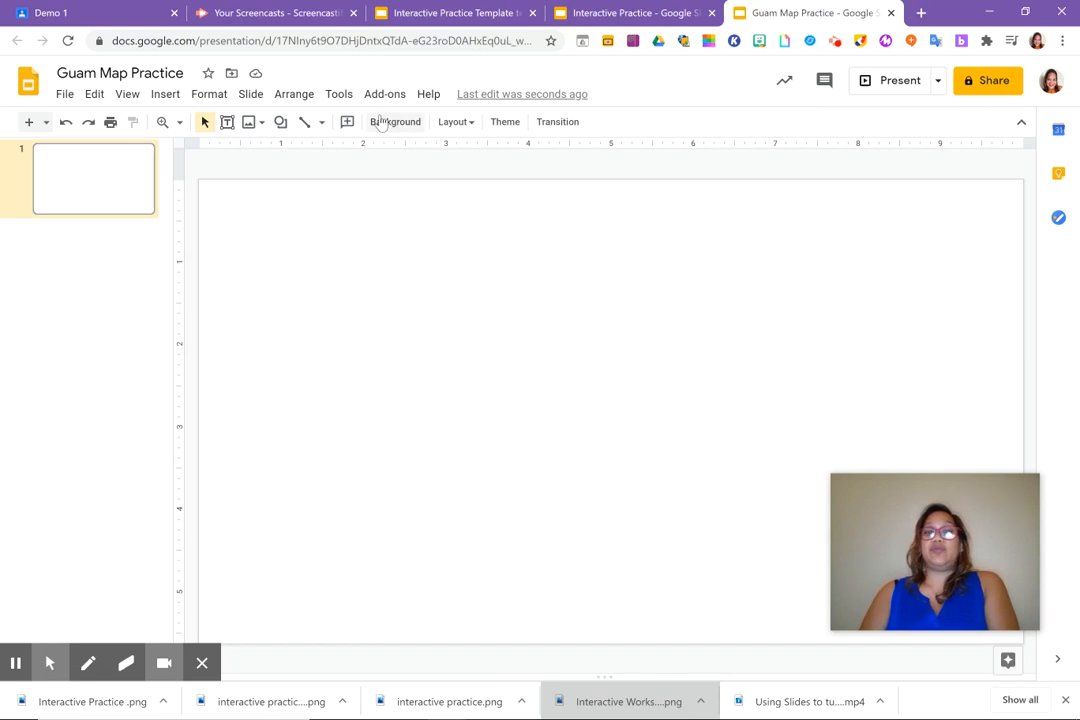
Set the downloaded Interactive Practice image from the Downloads folder as the slide's background
click(389, 128)
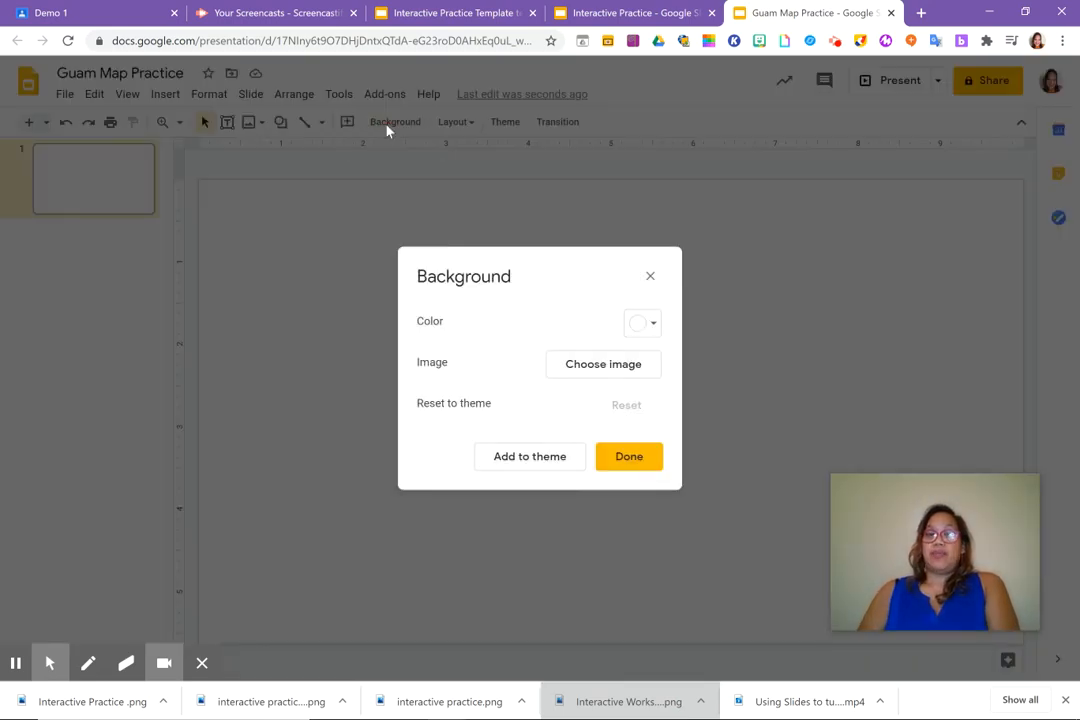
click(572, 365)
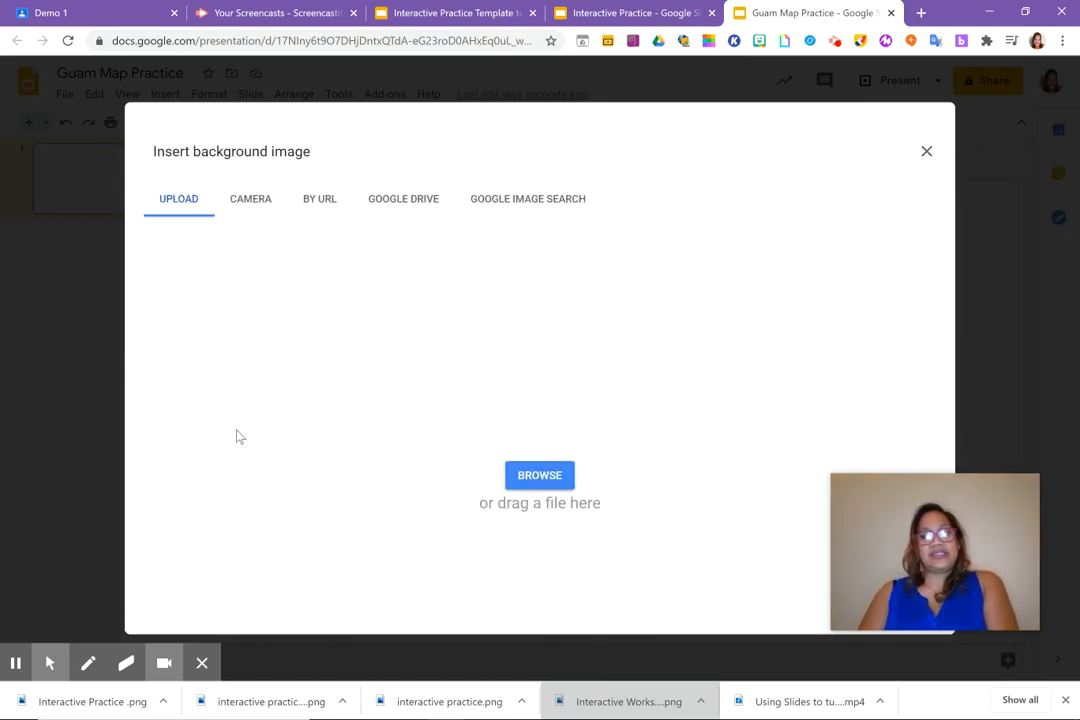
click(549, 479)
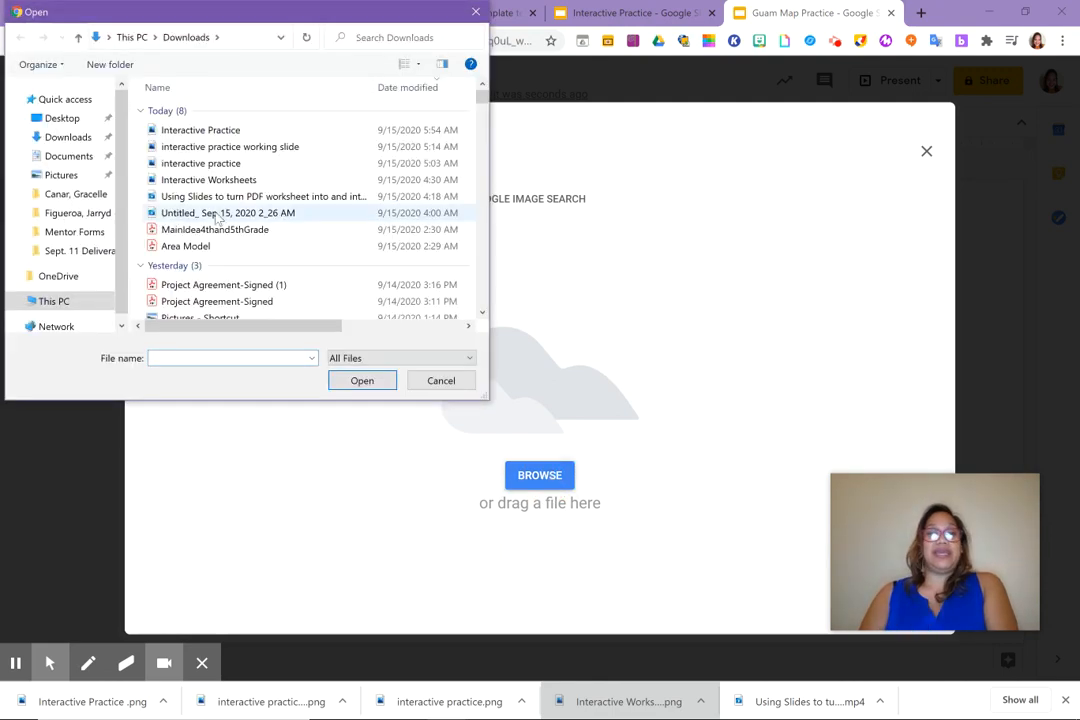
click(198, 132)
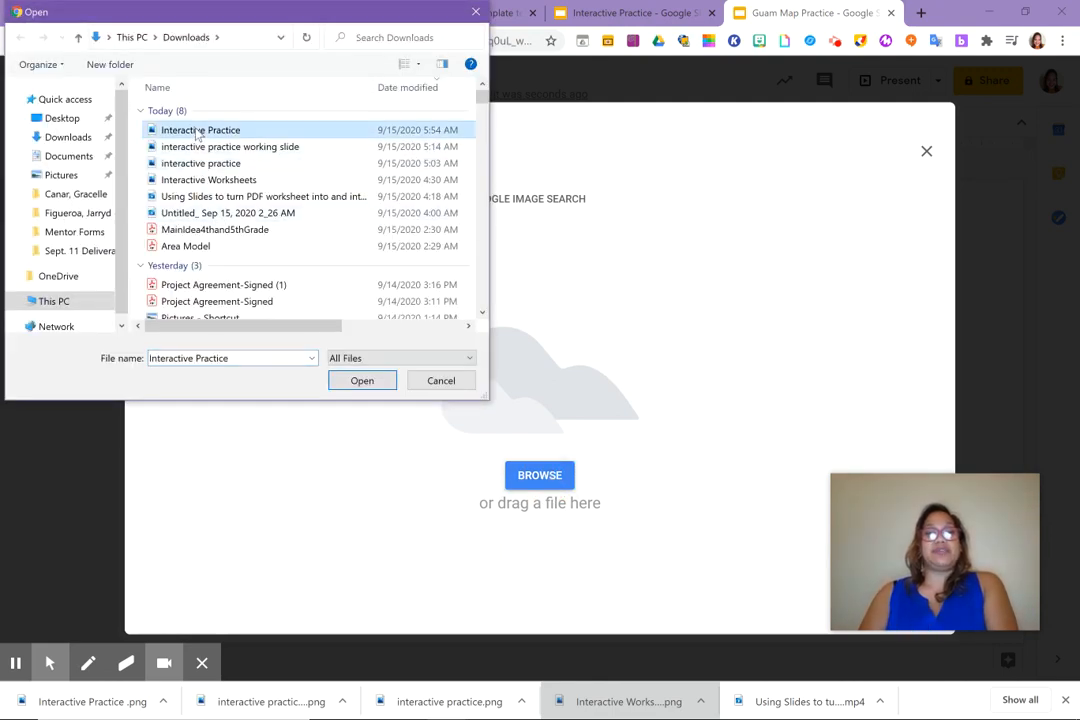
click(374, 380)
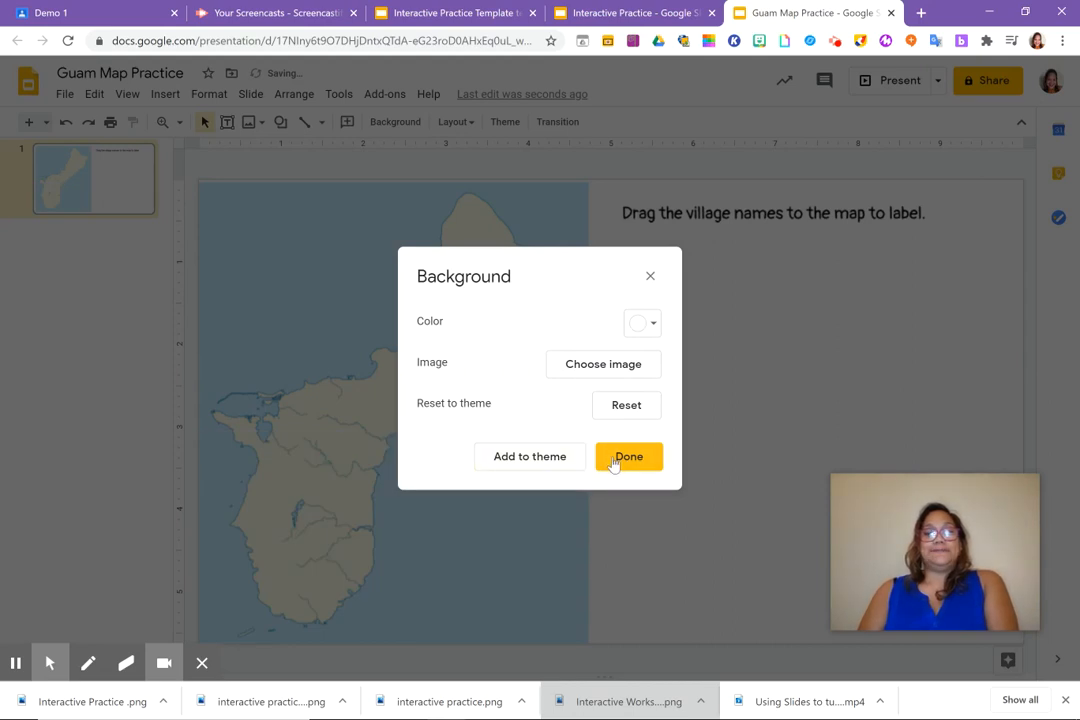
click(615, 458)
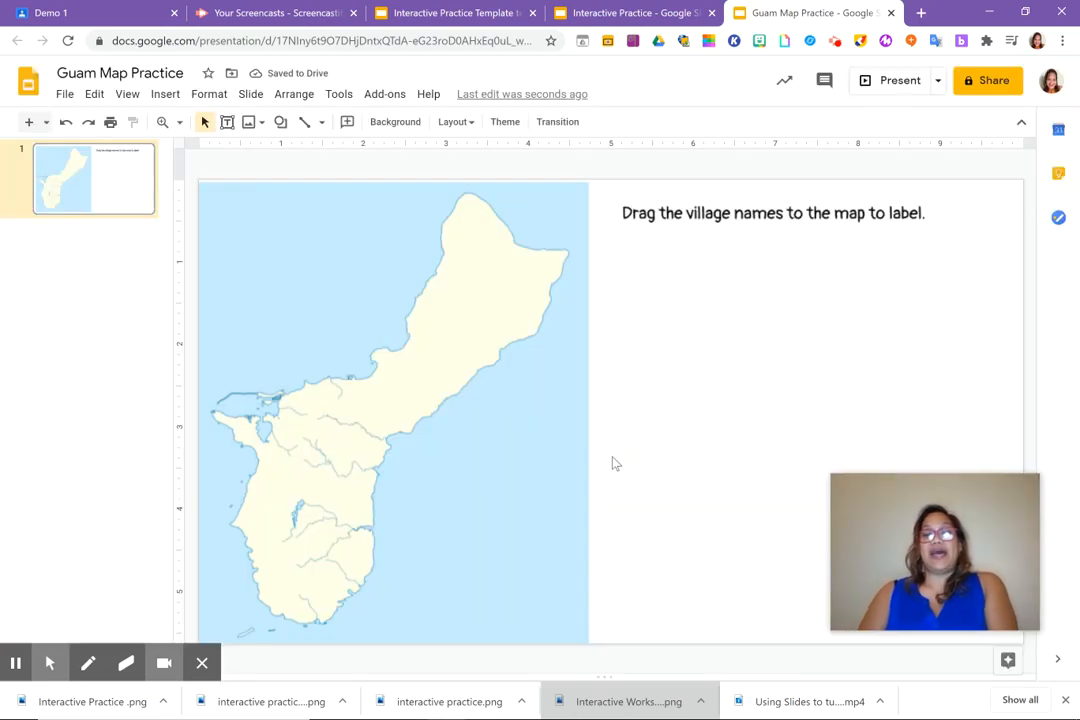
drag(449, 418, 702, 423)
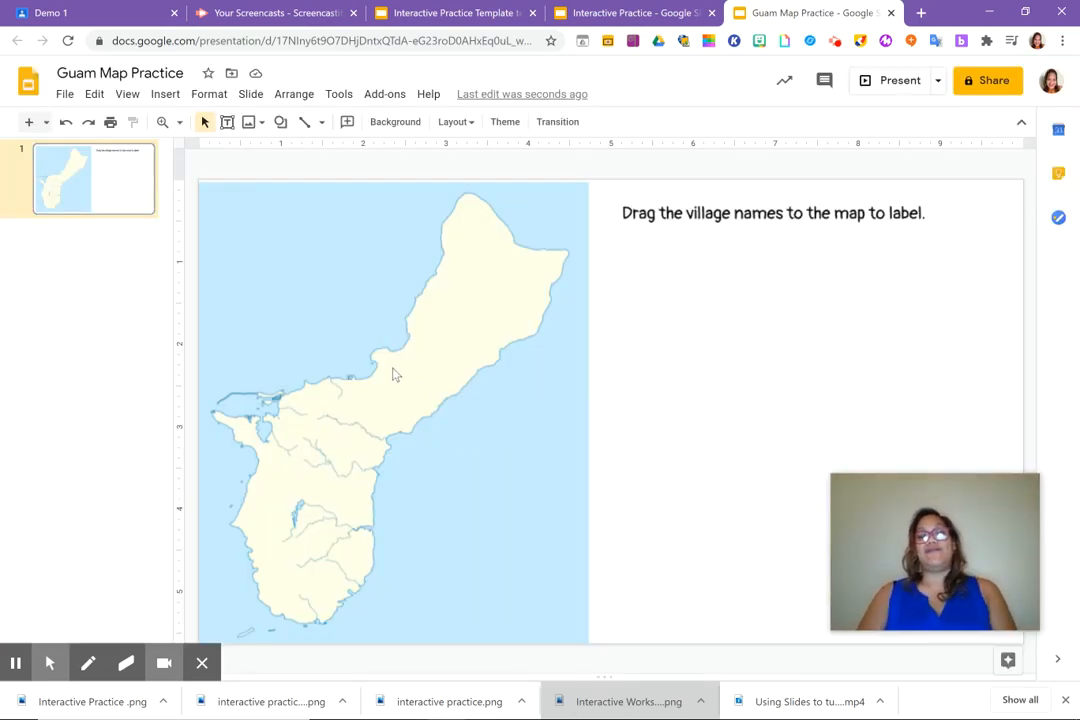
drag(393, 367, 729, 386)
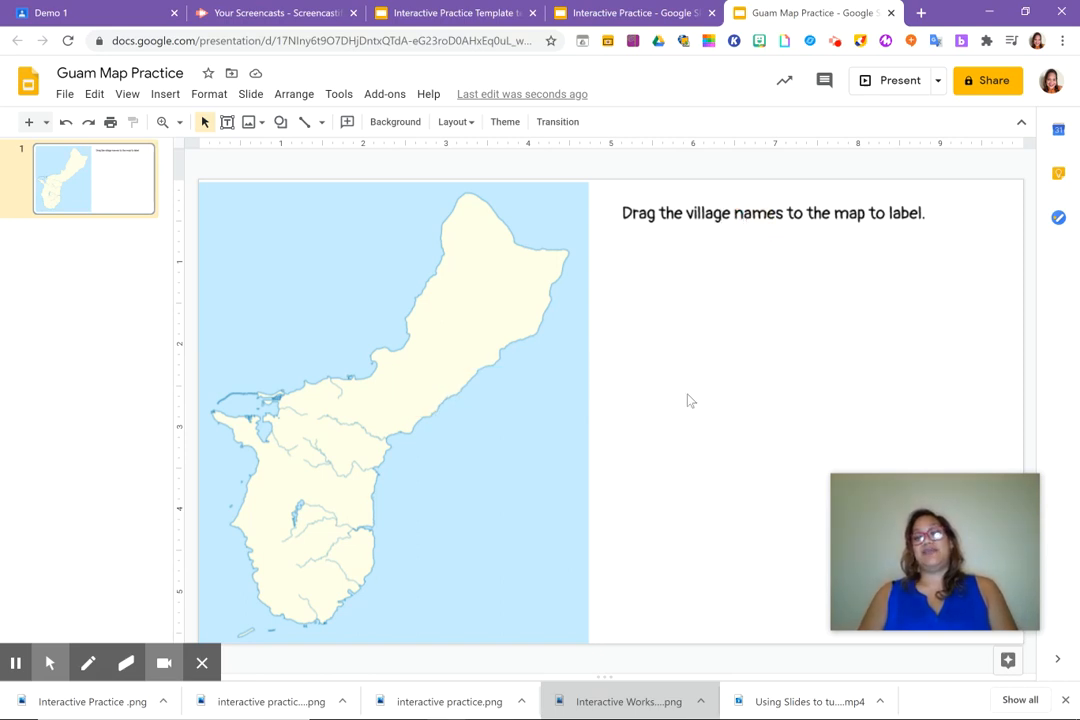
drag(993, 501, 160, 257)
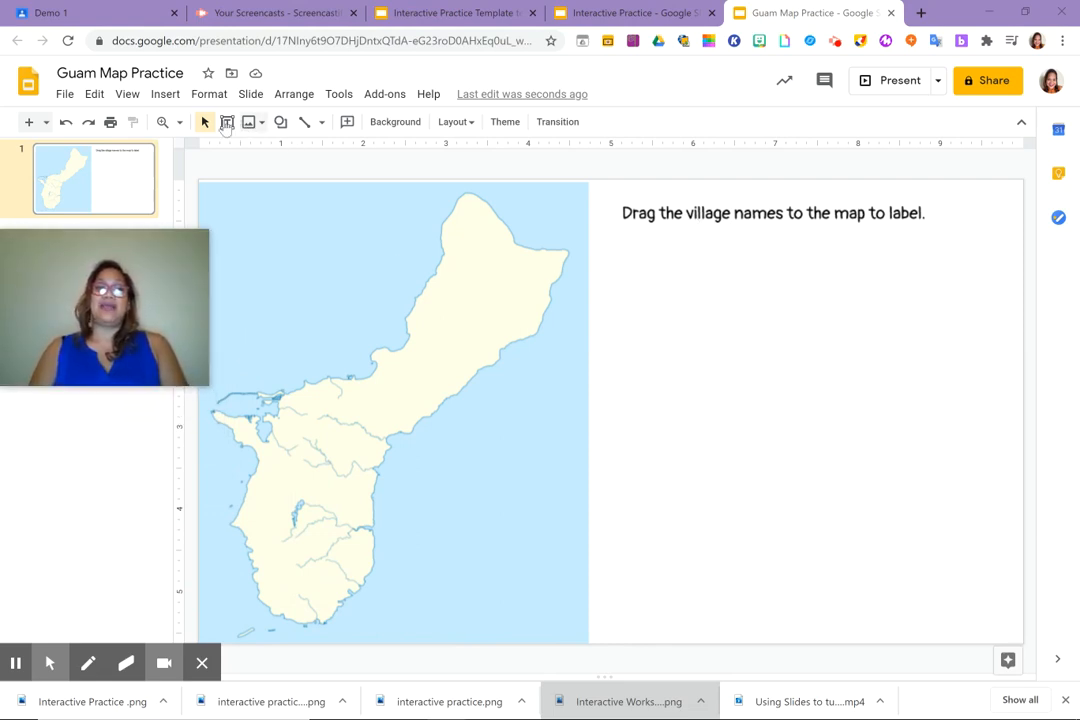
Draw a small flat rectangle below the start of the instruction text, beside the map
click(281, 123)
mouse_move(340, 151)
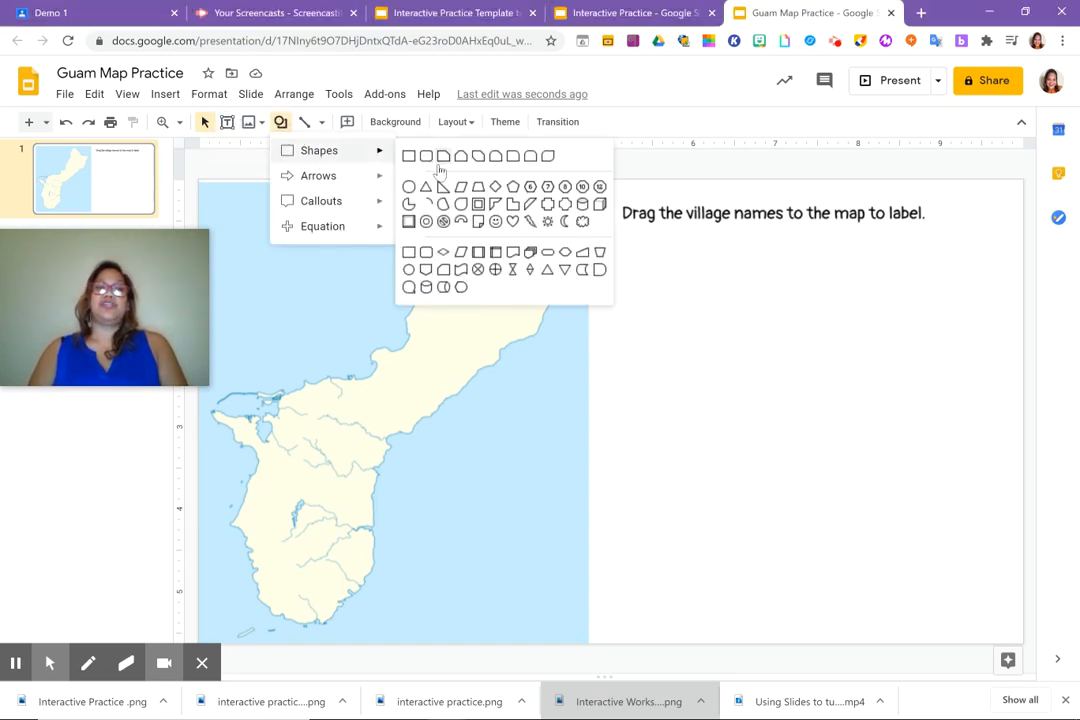
click(409, 156)
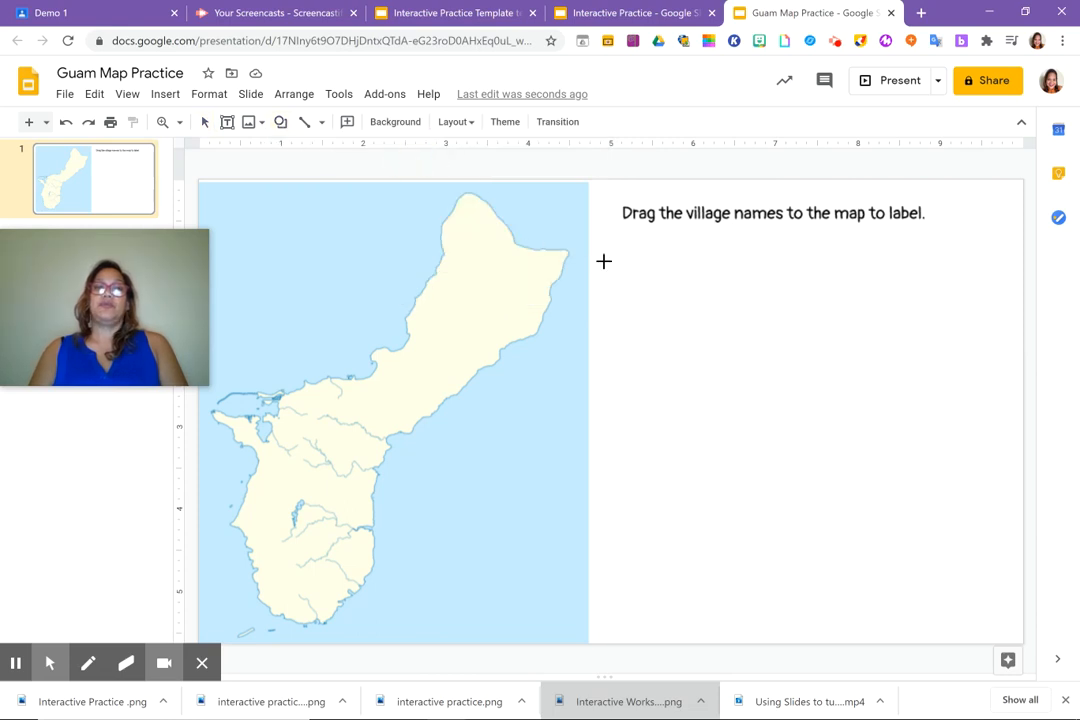
drag(611, 260, 744, 288)
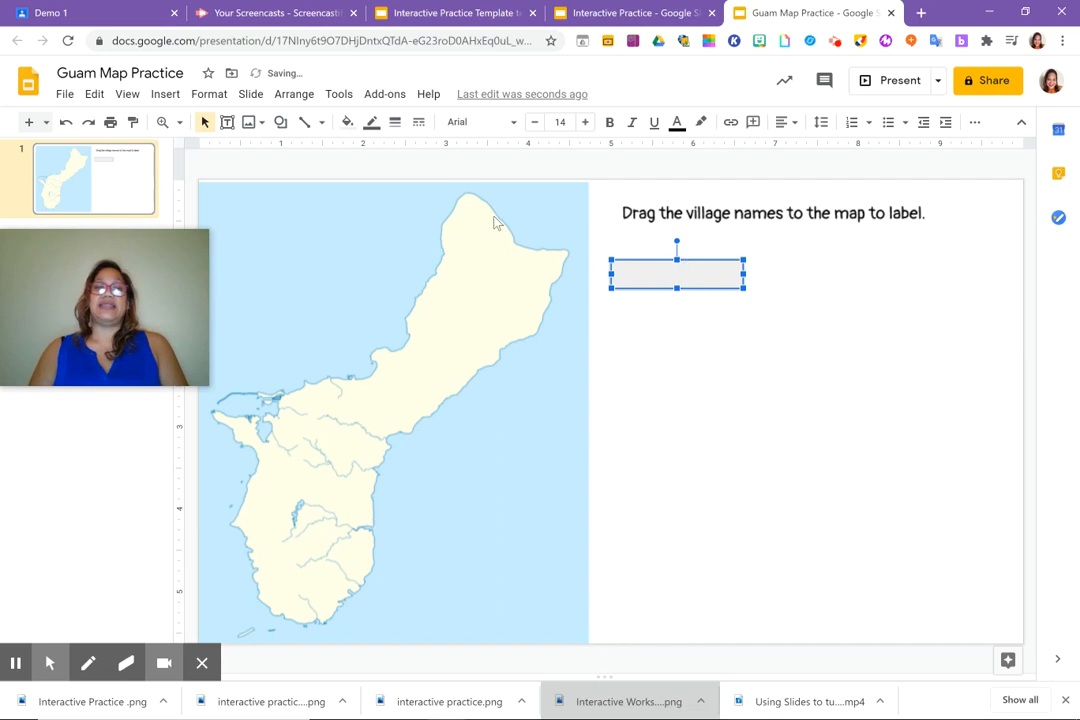
Give the rectangle a 2px red border and a transparent fill
click(396, 133)
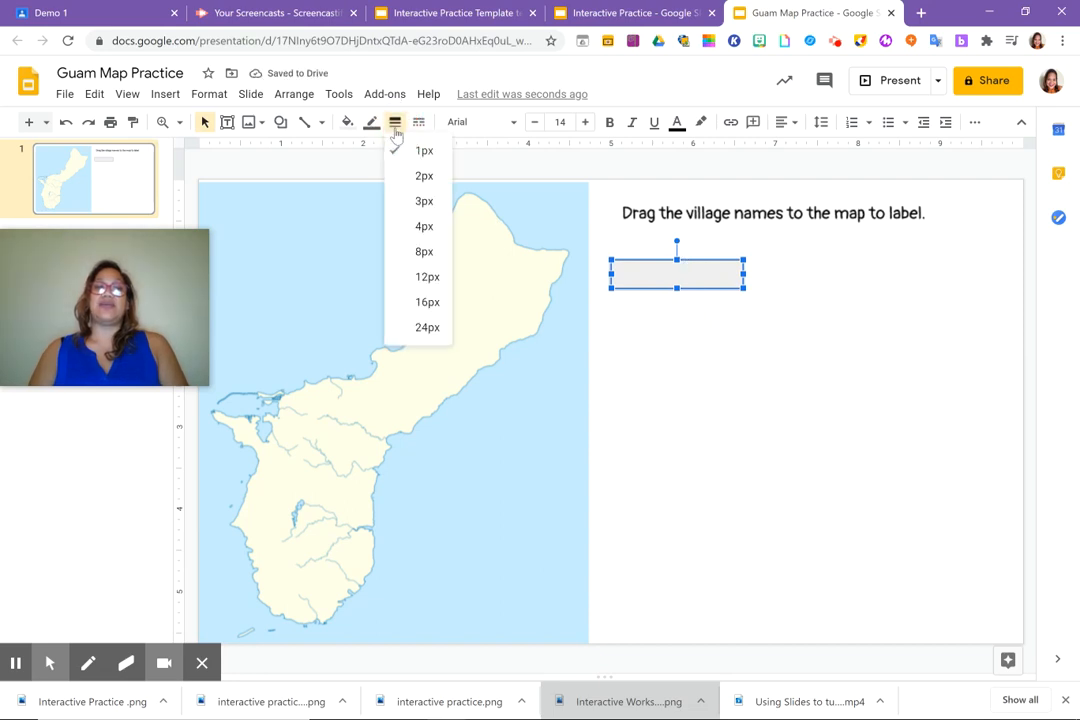
click(427, 176)
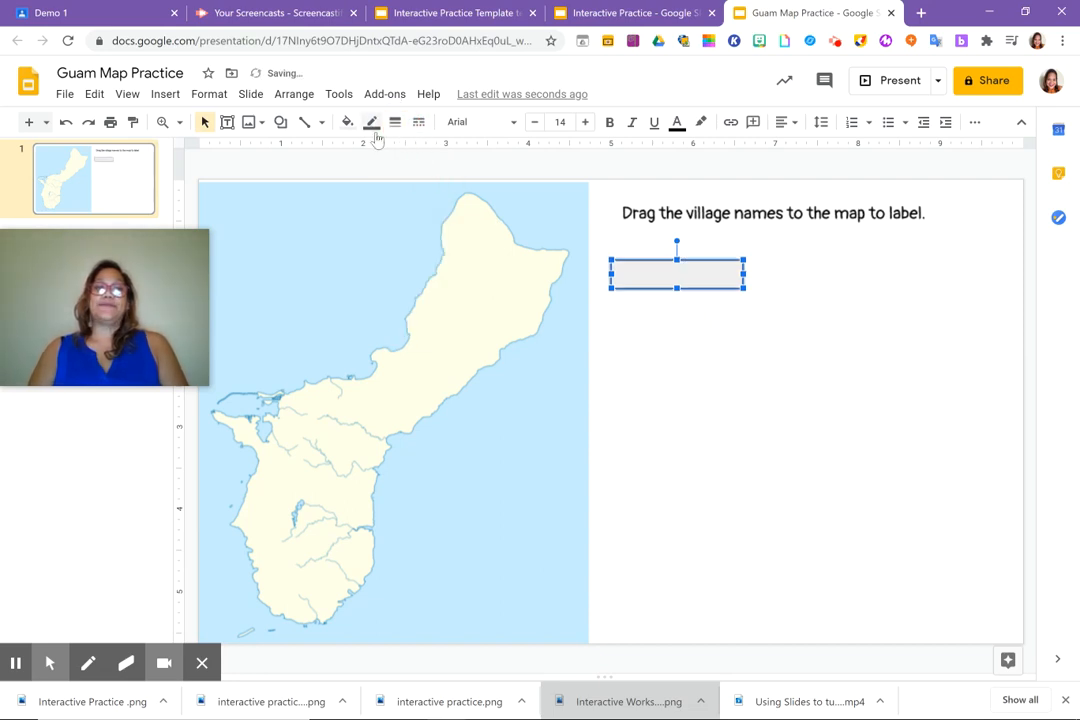
click(372, 124)
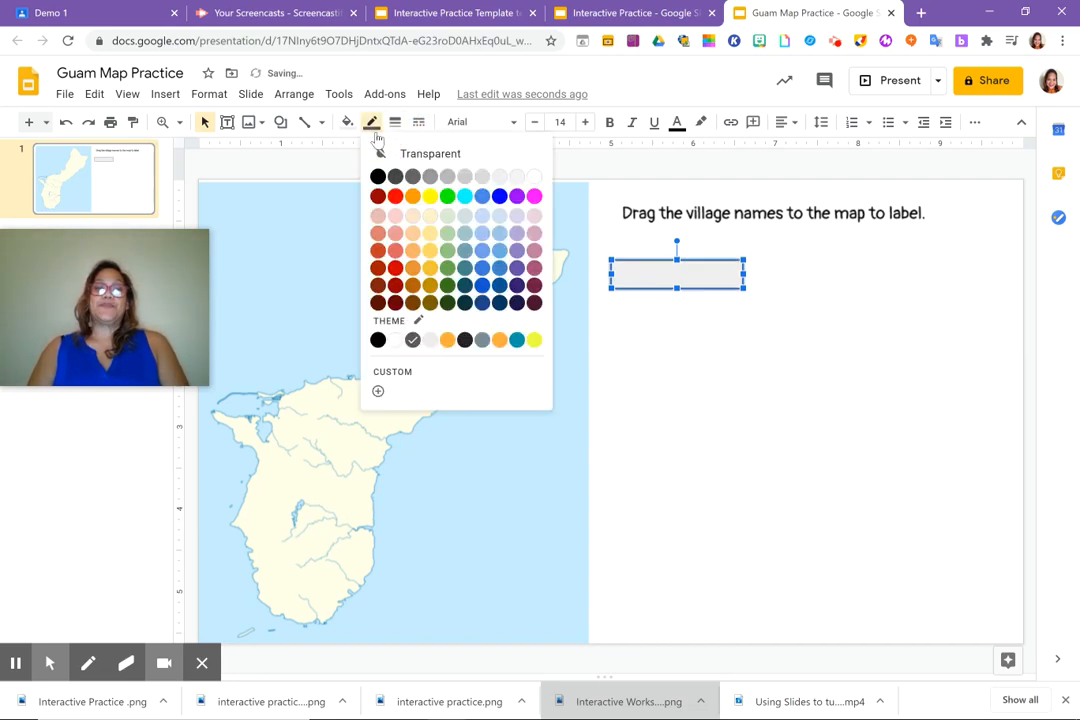
click(394, 197)
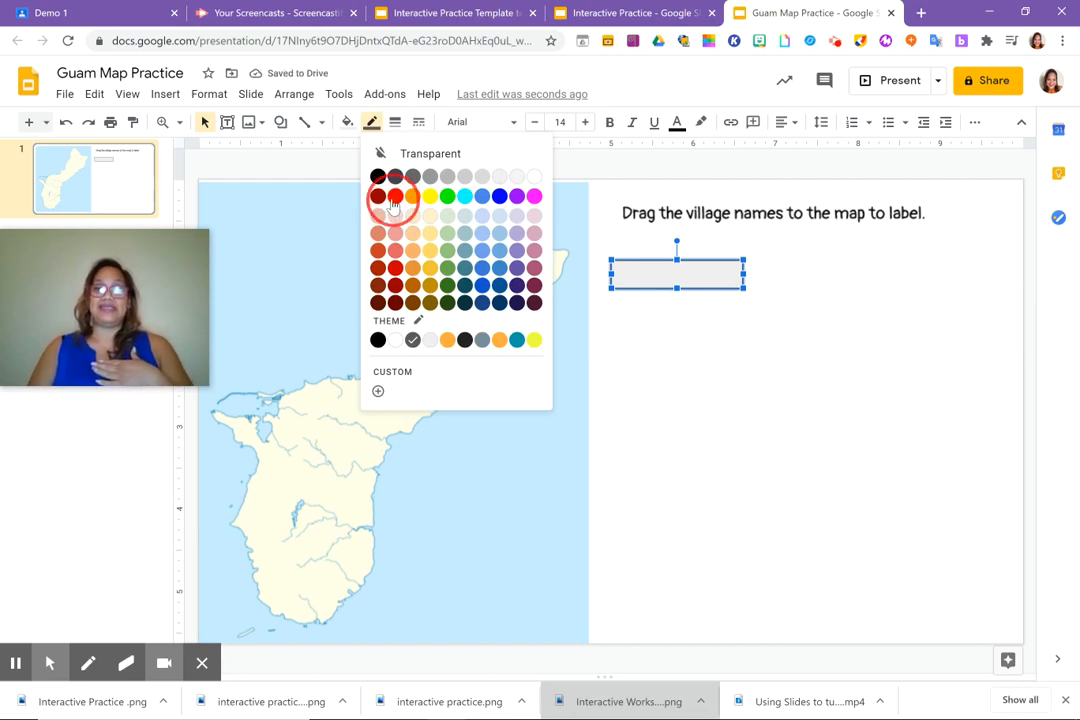
click(348, 123)
click(388, 186)
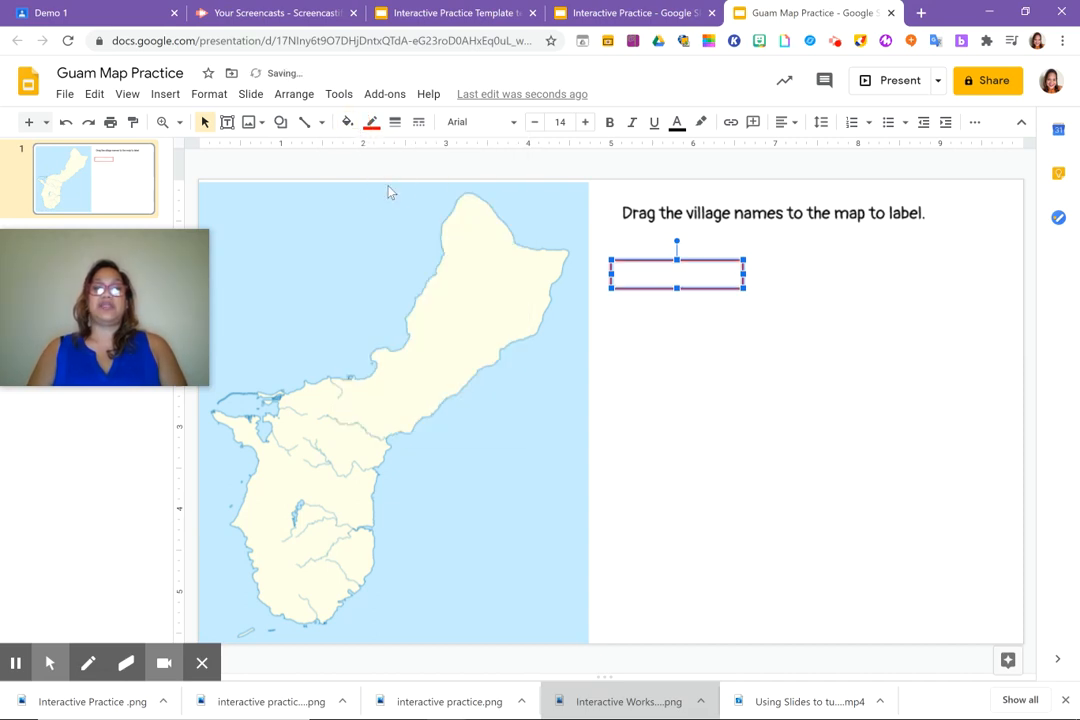
Label the rectangle "Agana" and narrow it to fit the village name closely
drag(750, 263, 701, 270)
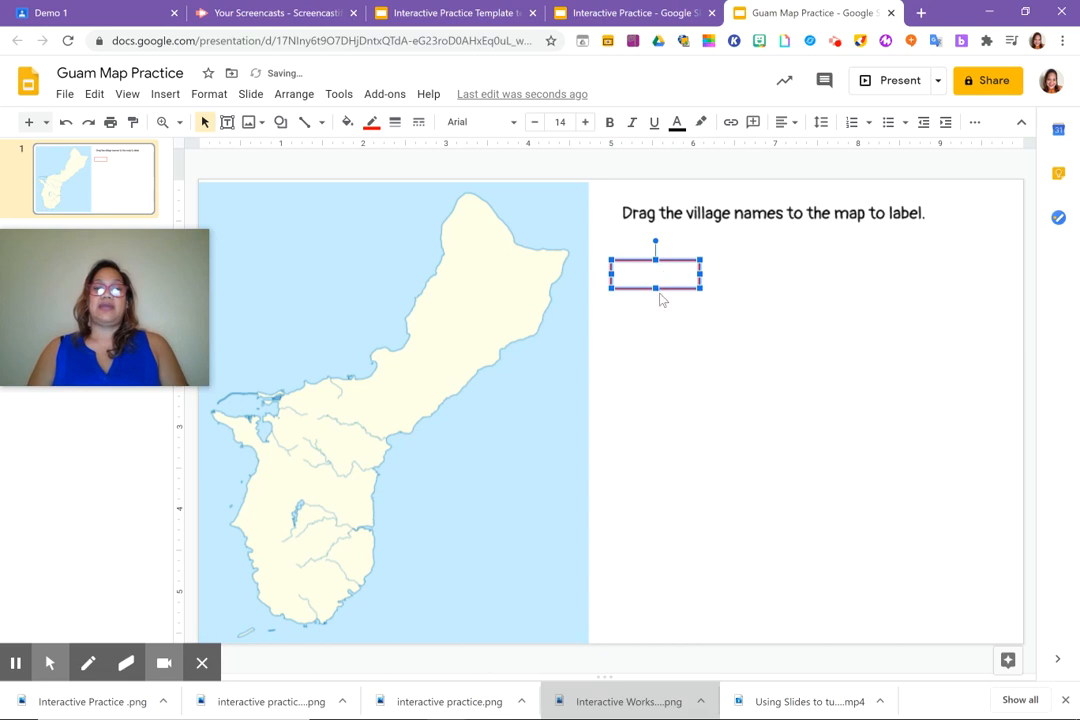
click(652, 279)
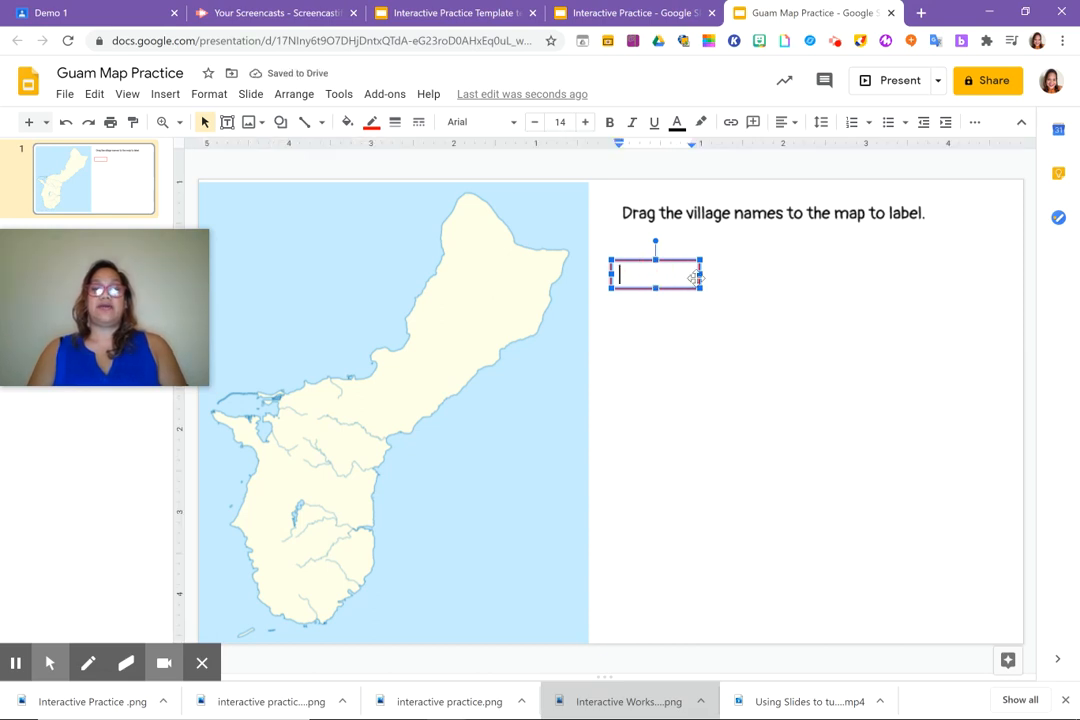
text(Agana)
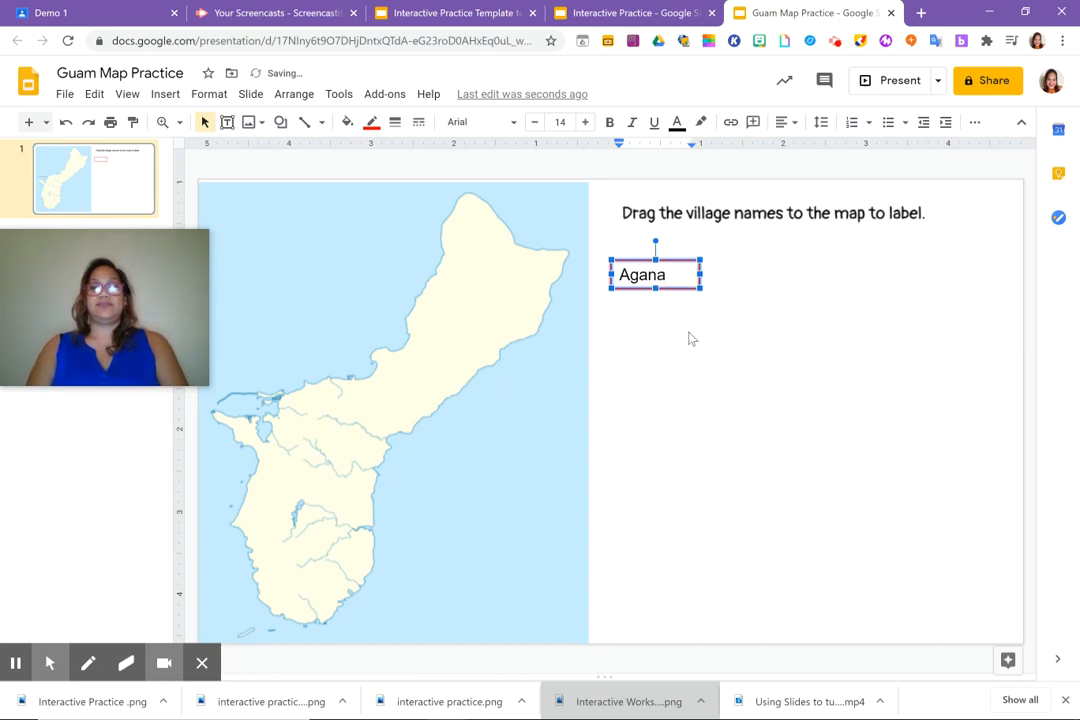
click(711, 313)
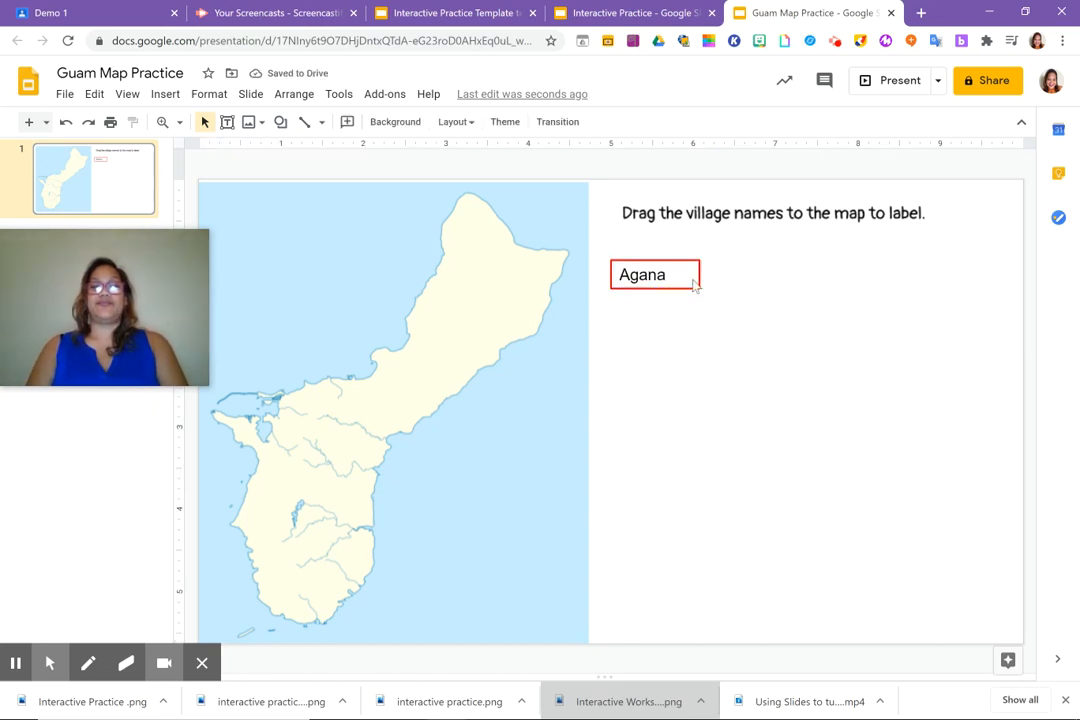
click(700, 284)
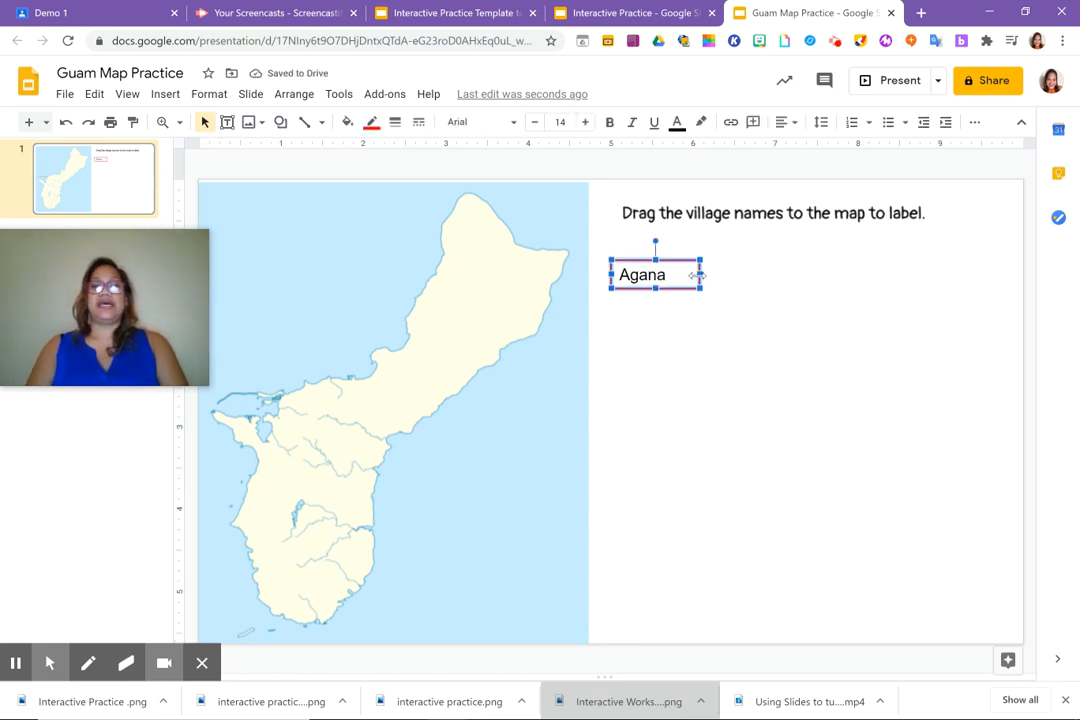
drag(697, 274, 682, 283)
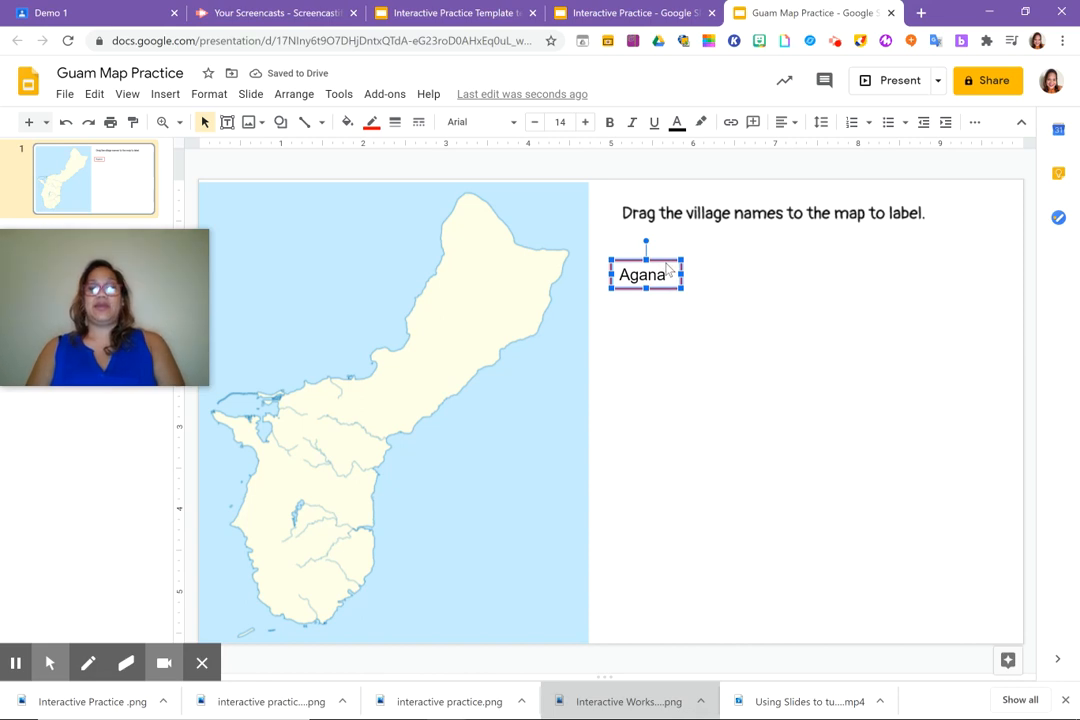
Duplicate the Agana label, change the copy's text to "Yona" and align it directly below the original
key(ctrl+d)
drag(691, 280, 668, 317)
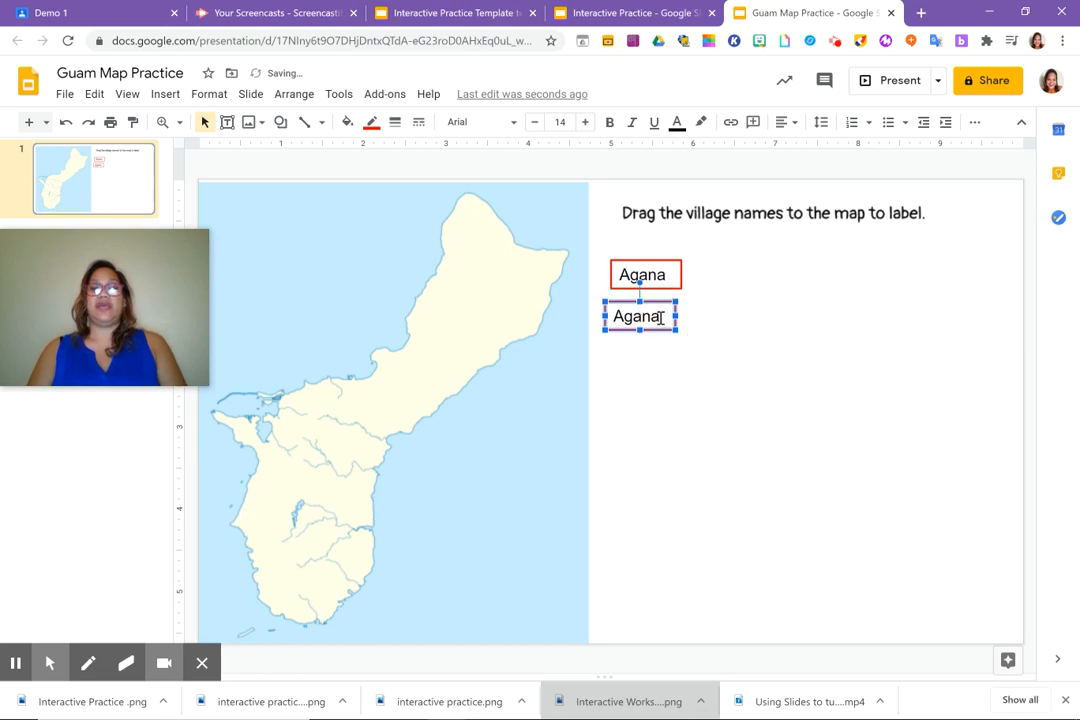
double_click(620, 318)
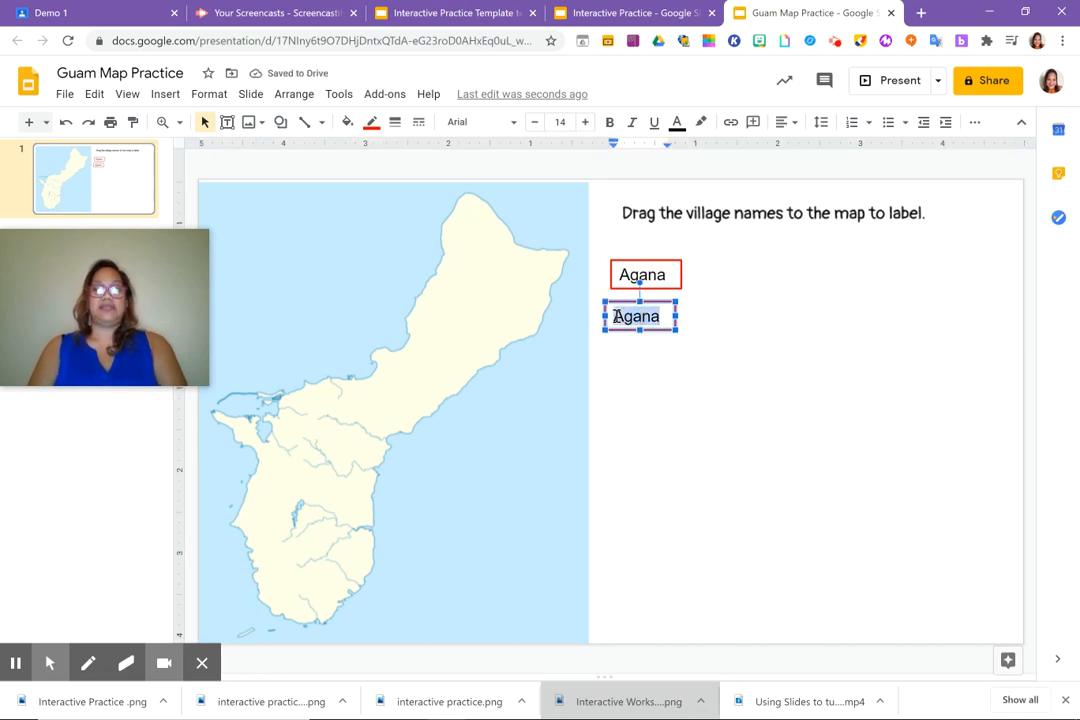
text(On)
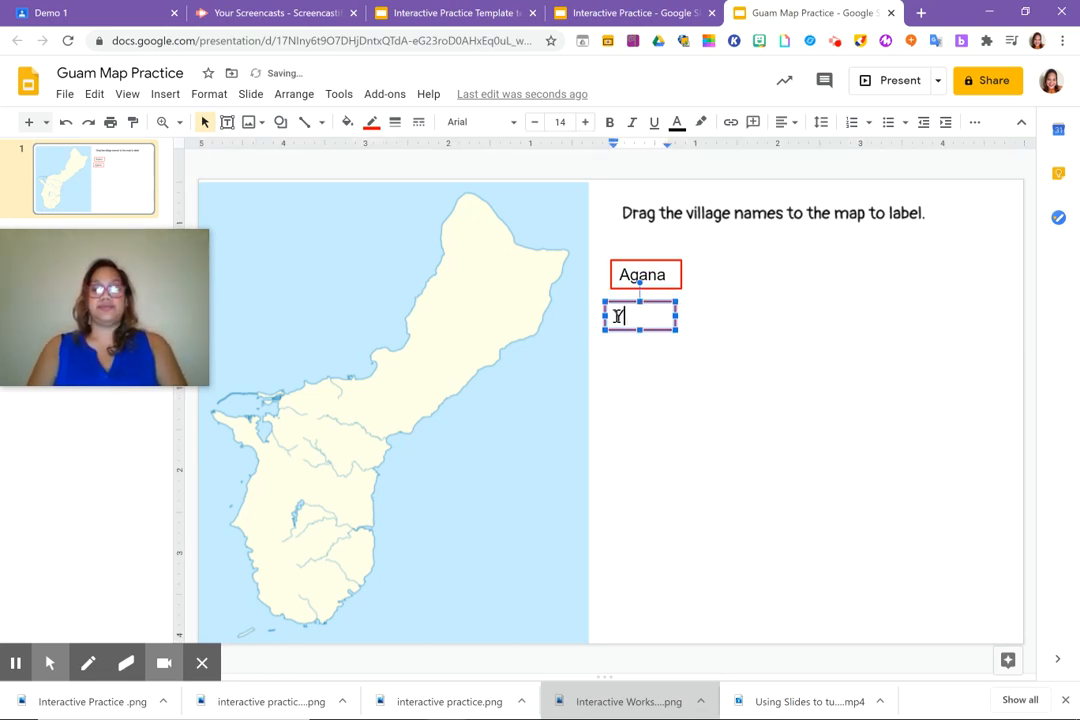
text(ona)
key(Return)
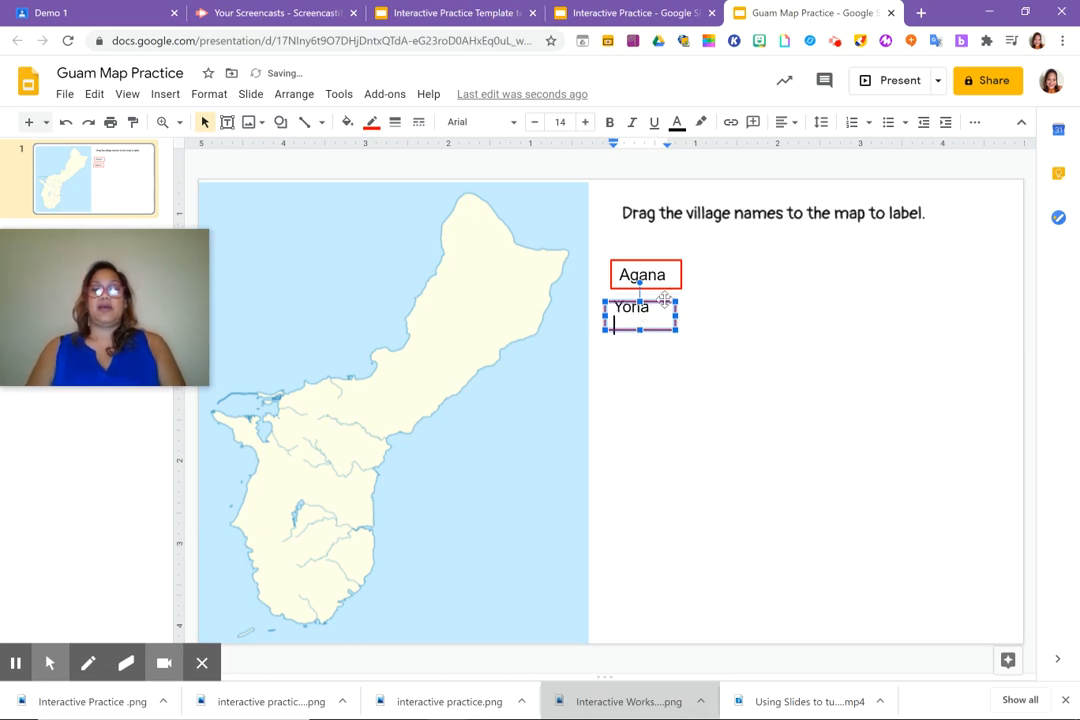
key(BackSpace)
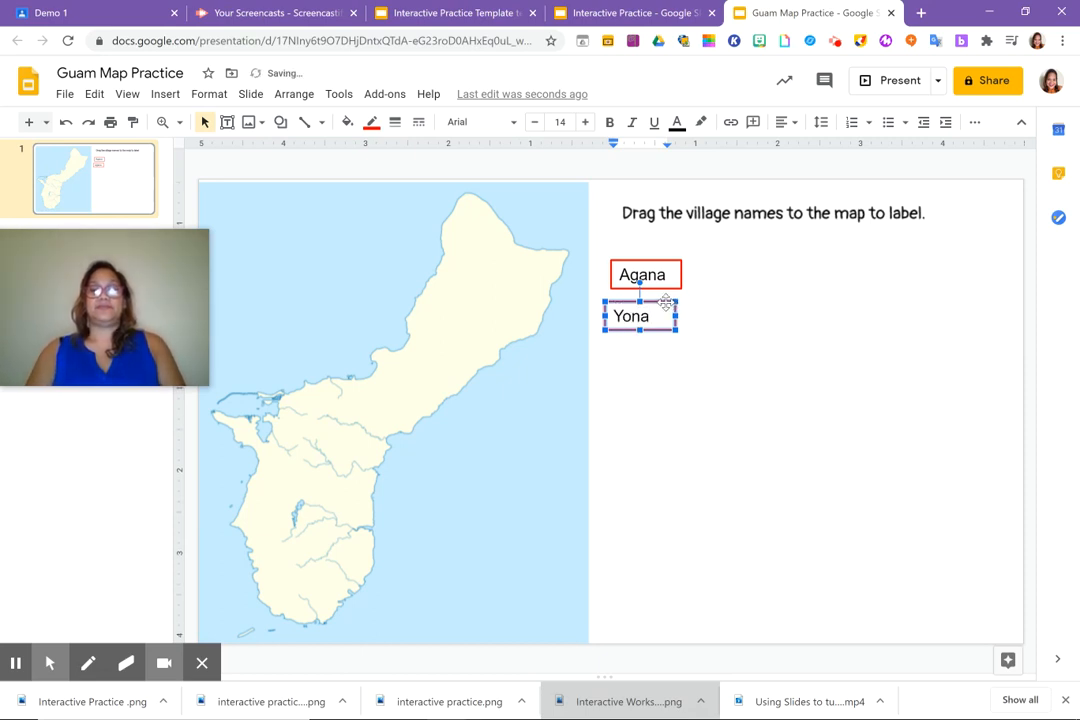
click(670, 305)
drag(670, 305, 677, 305)
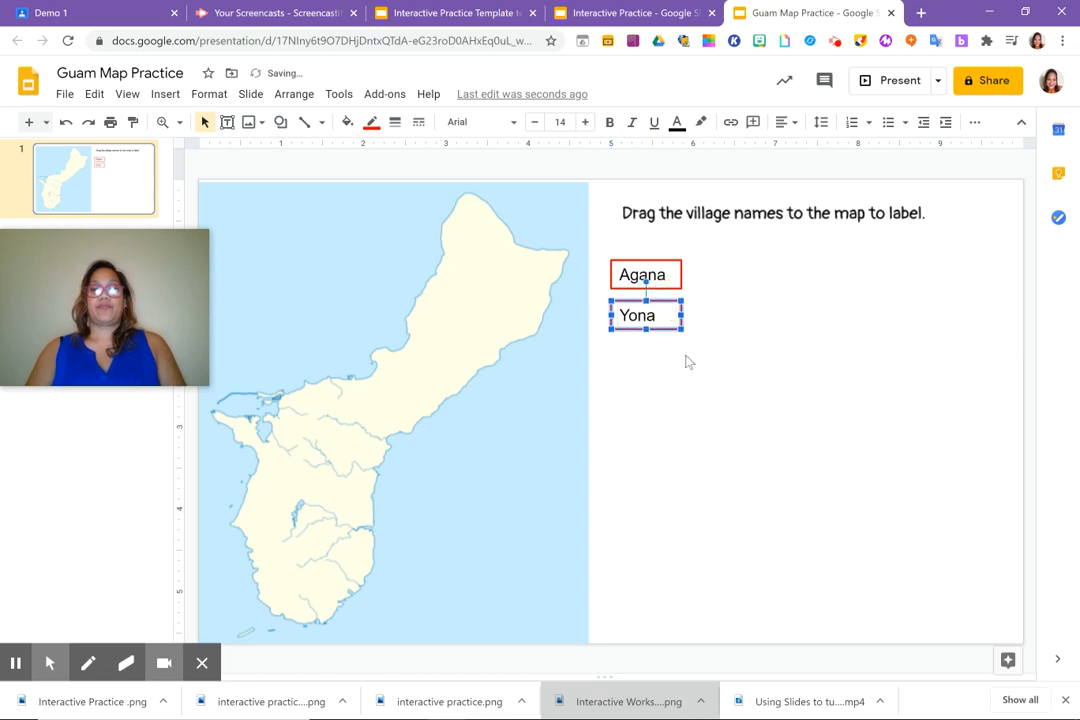
click(687, 364)
Make two more copies of the Yona label and line them up in a row beside the Agana label
click(677, 307)
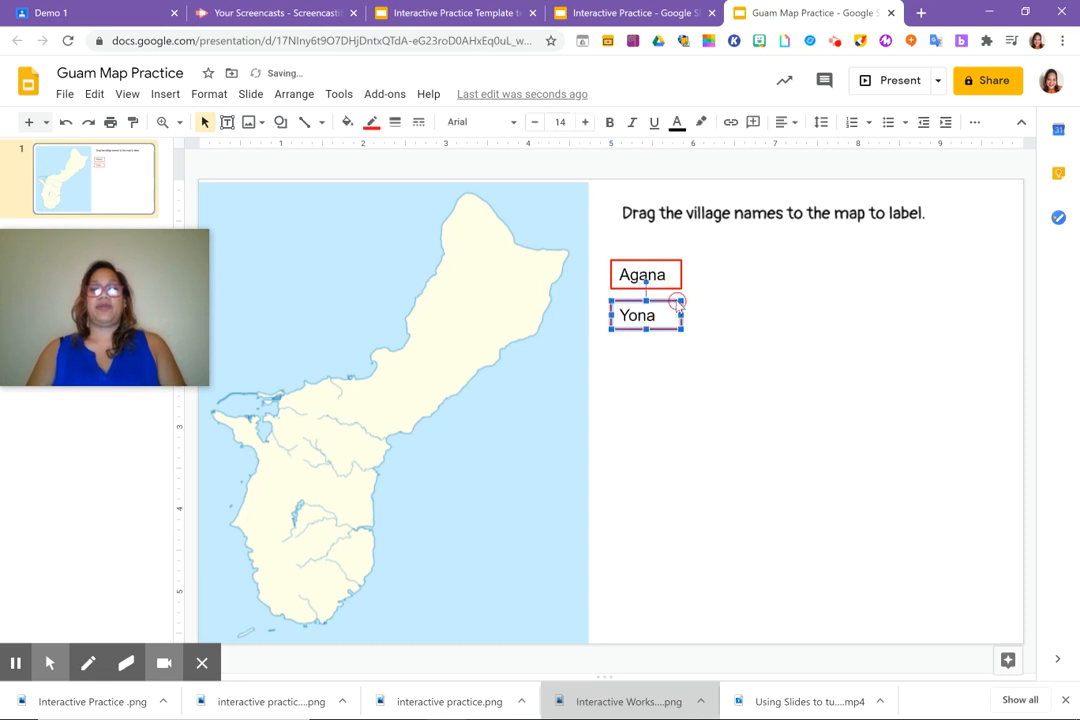
key(ctrl+d)
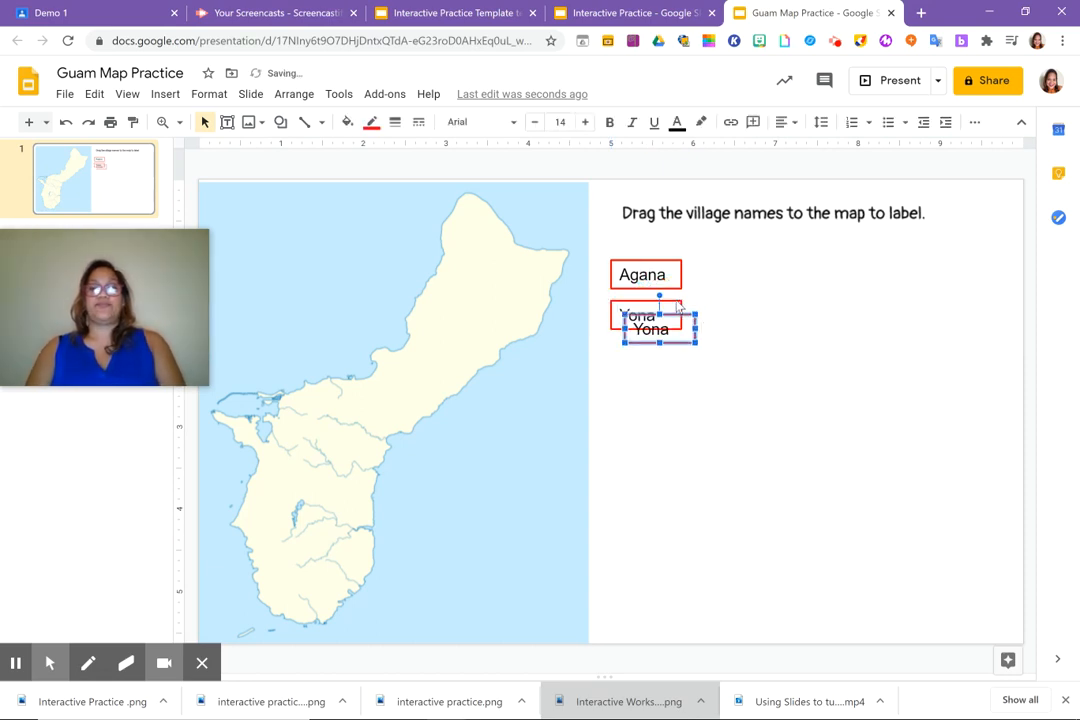
drag(689, 311, 763, 258)
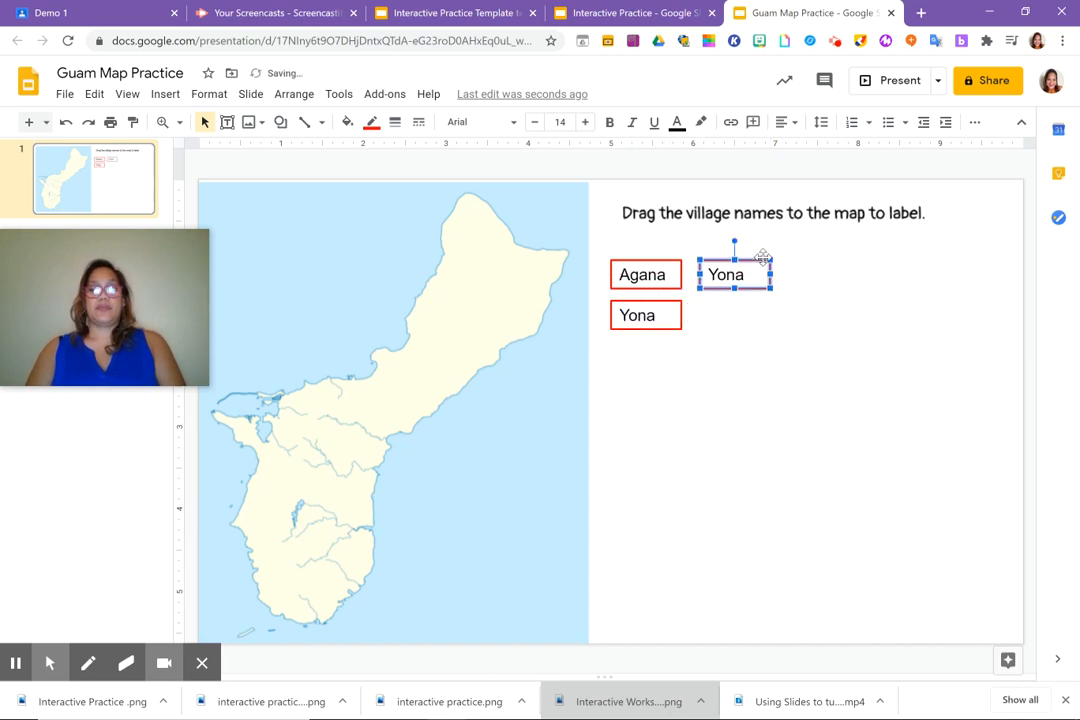
key(ctrl+d)
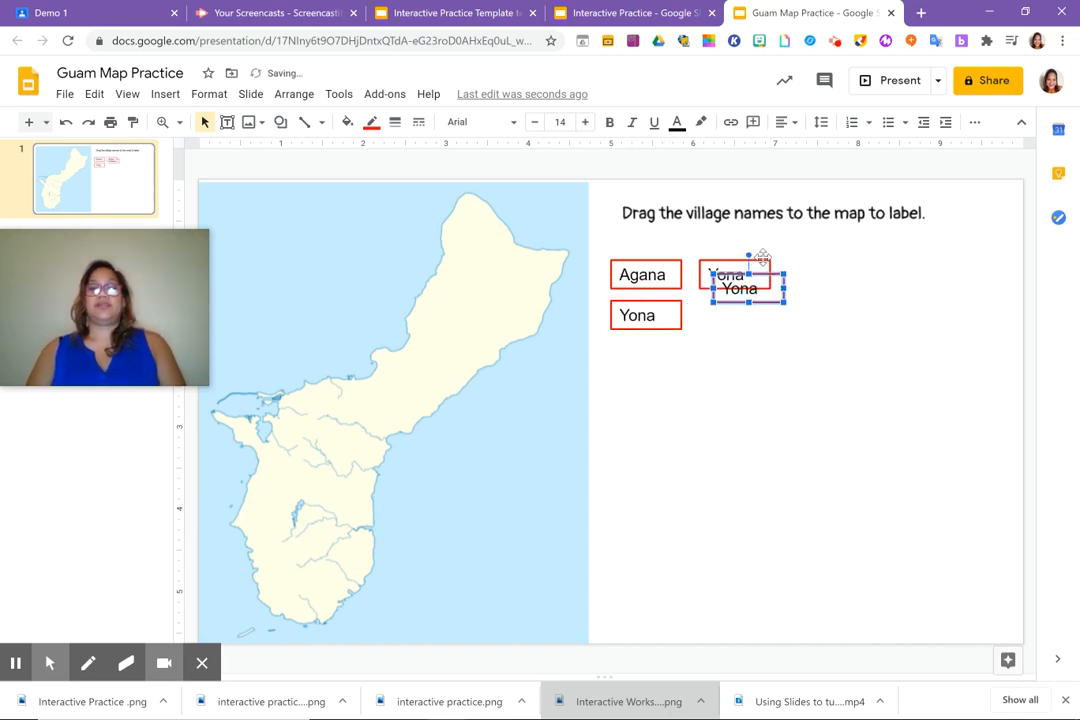
drag(772, 274, 840, 263)
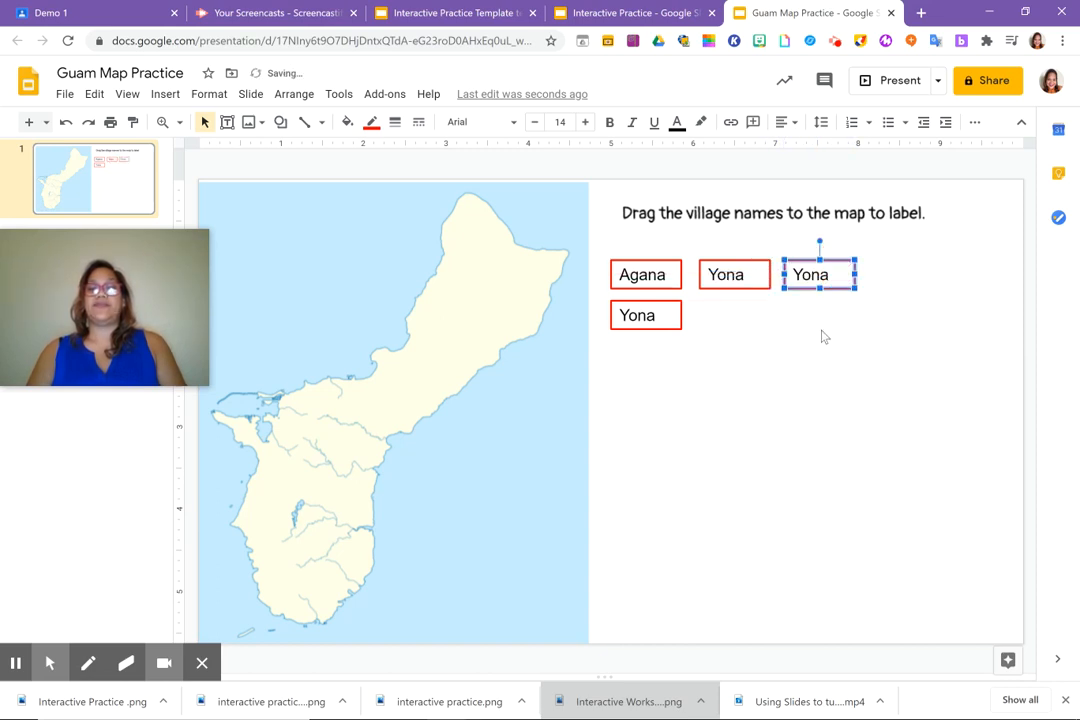
click(852, 304)
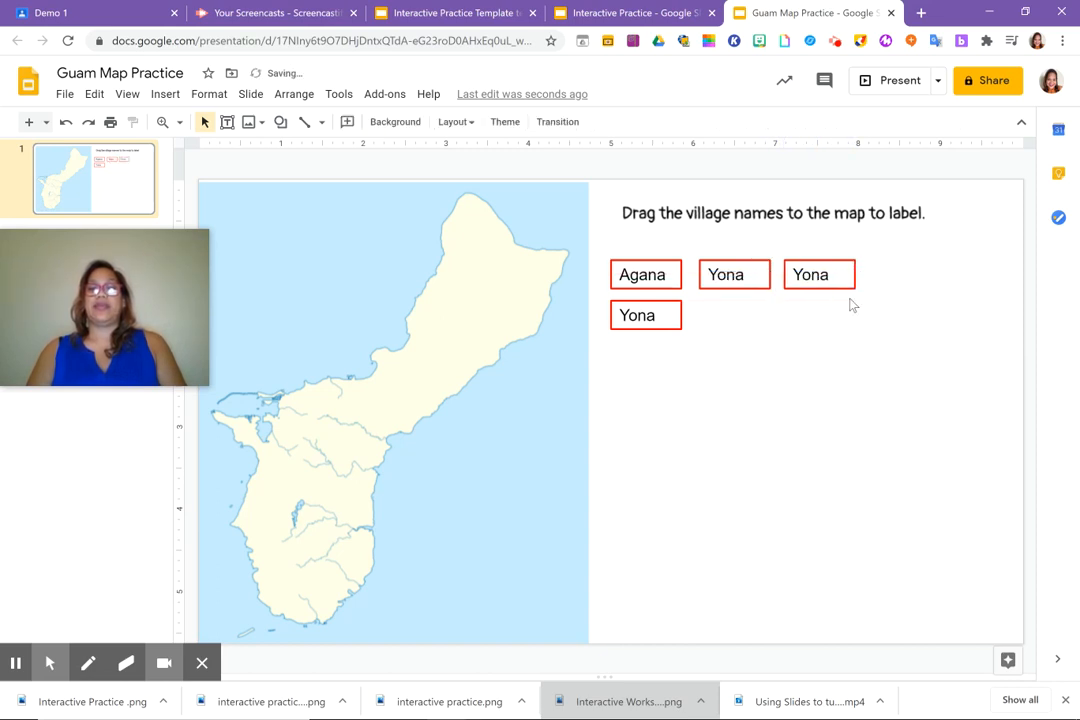
Change the text of the two Yona copies in the row beside Agana to "Yigo" and "Agat"
click(740, 280)
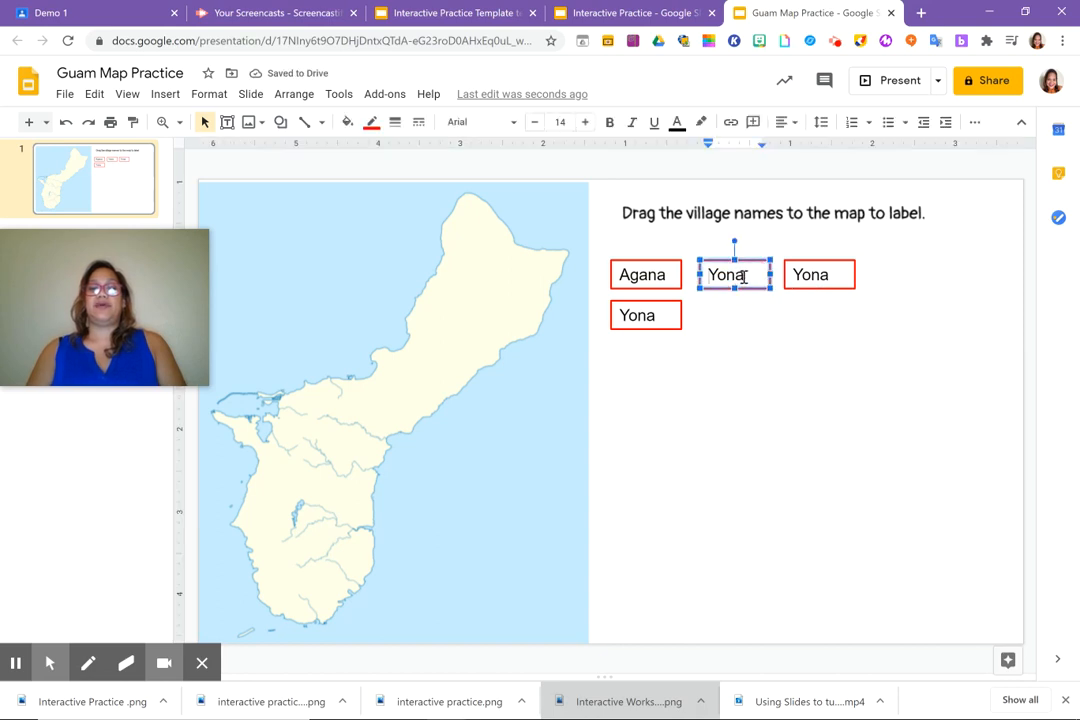
key(BackSpace)
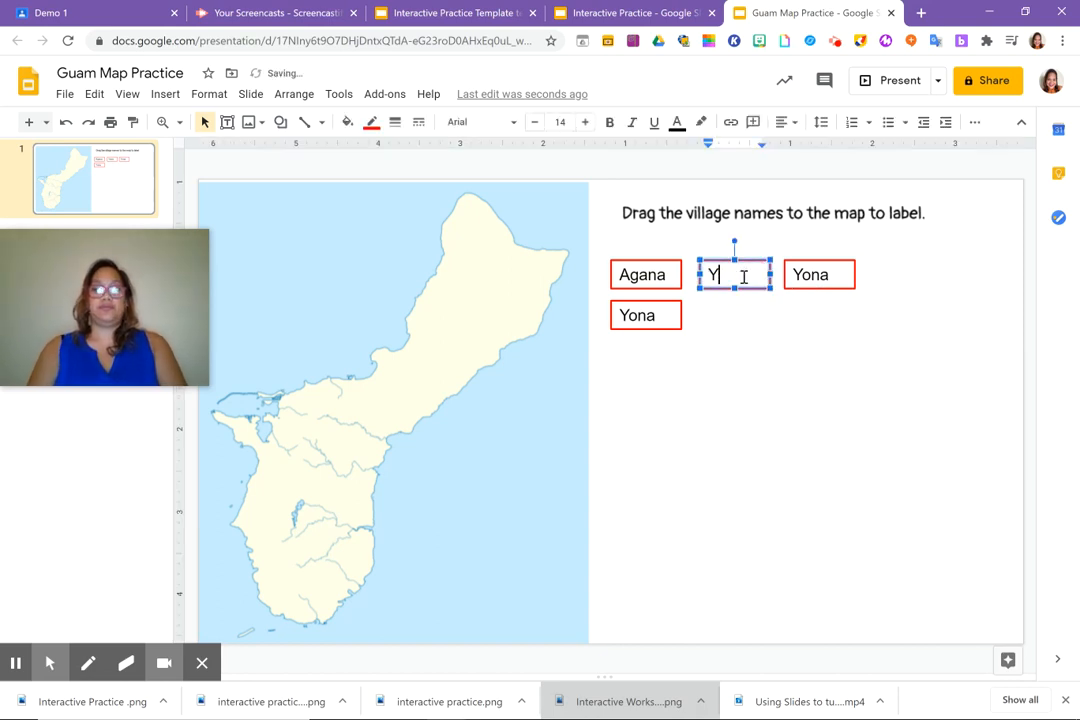
text(igo)
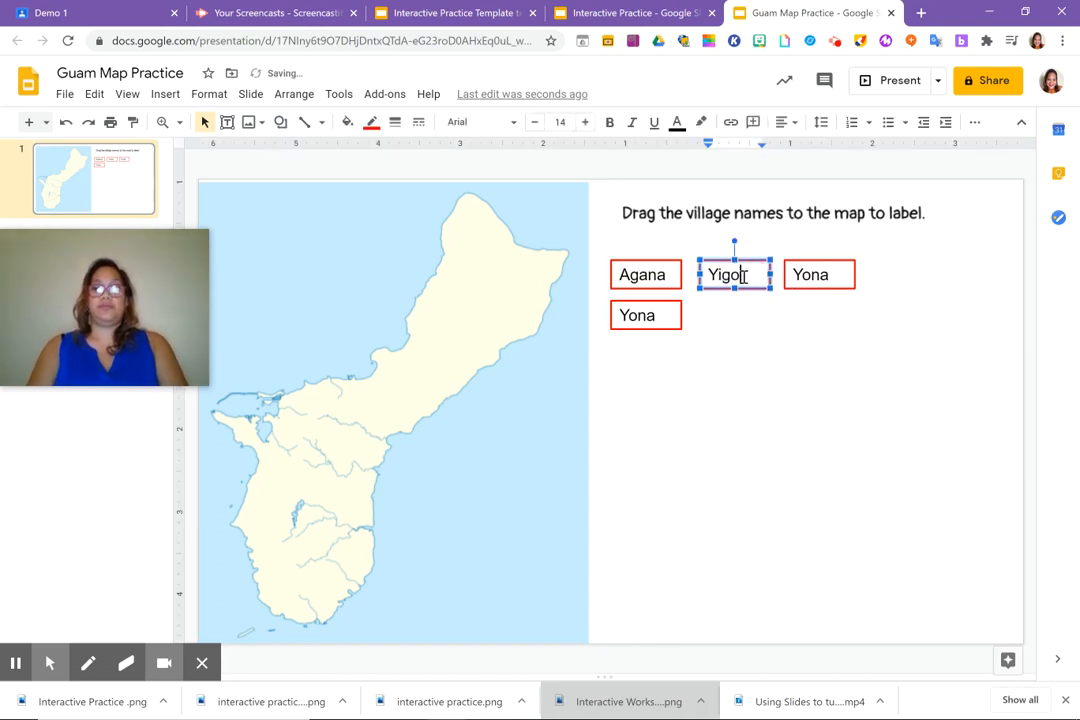
click(830, 277)
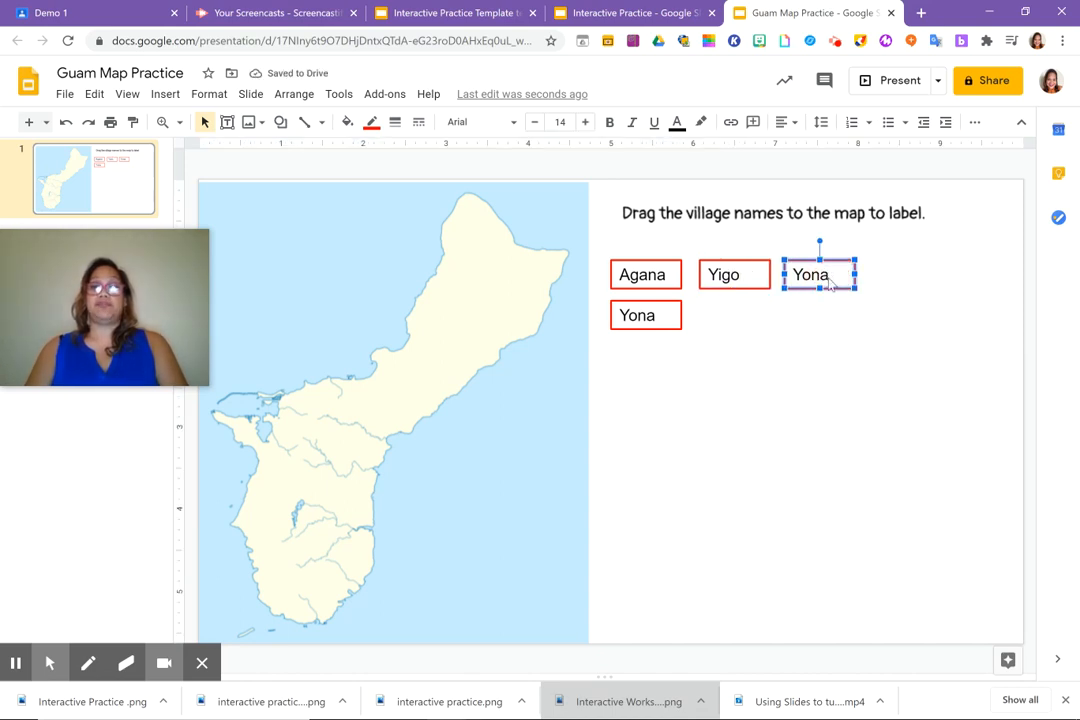
double_click(830, 281)
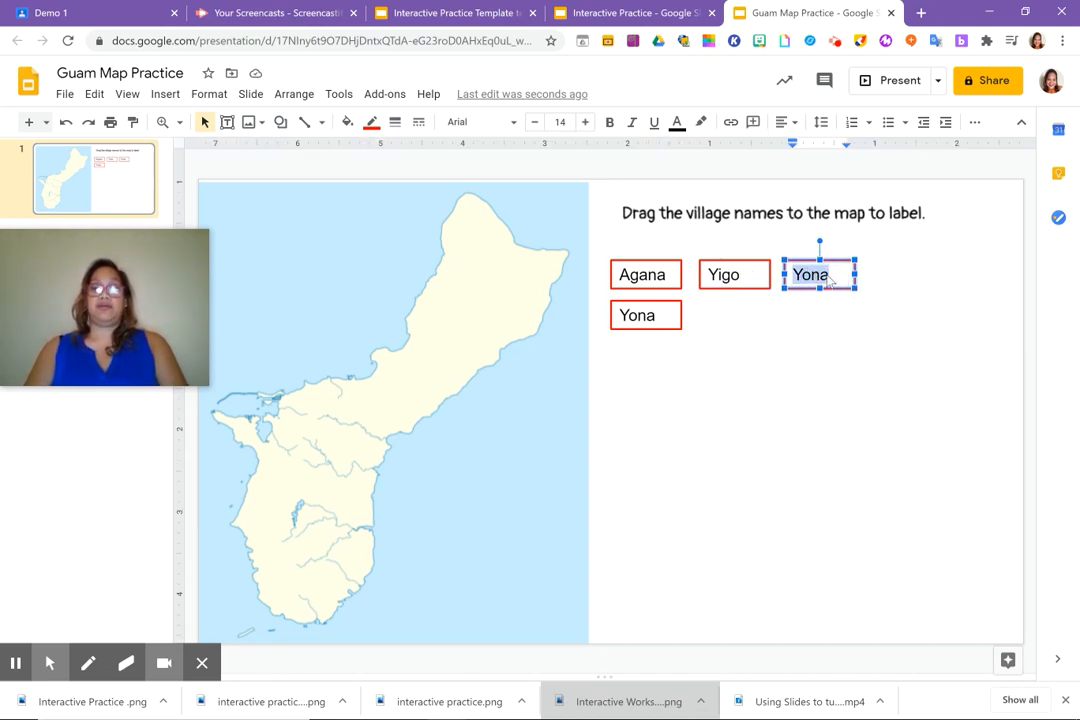
text(AGa)
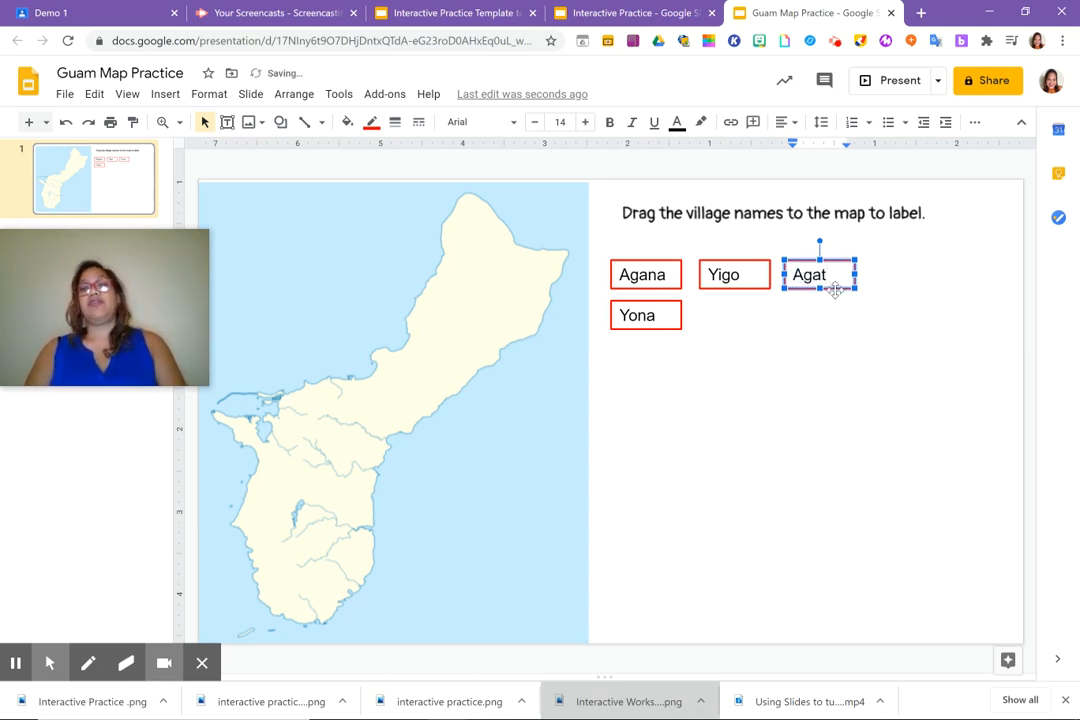
click(825, 348)
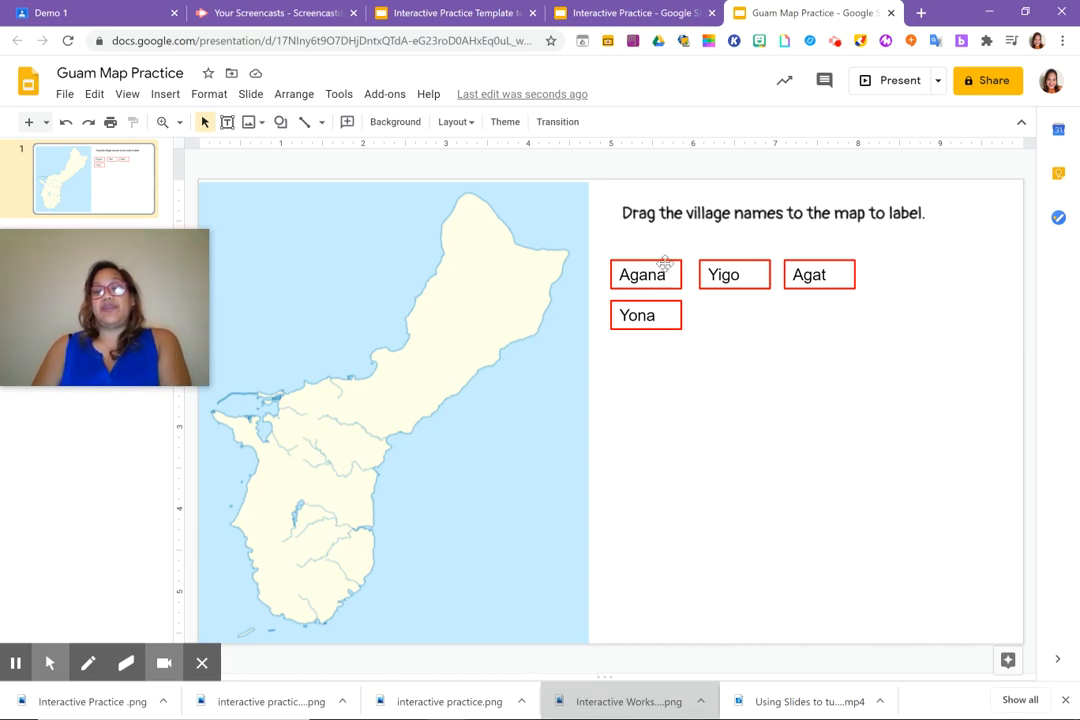
Test the activity by moving the Agana, Yigo and Agat labels onto the Guam map
drag(665, 262, 474, 315)
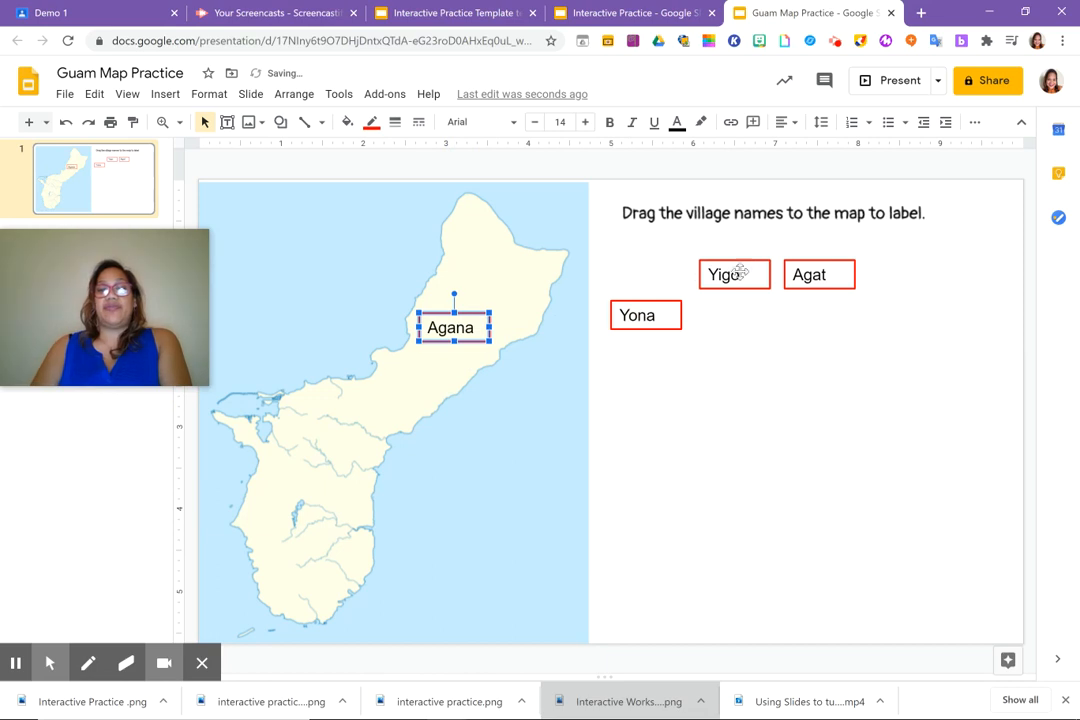
drag(741, 272, 354, 530)
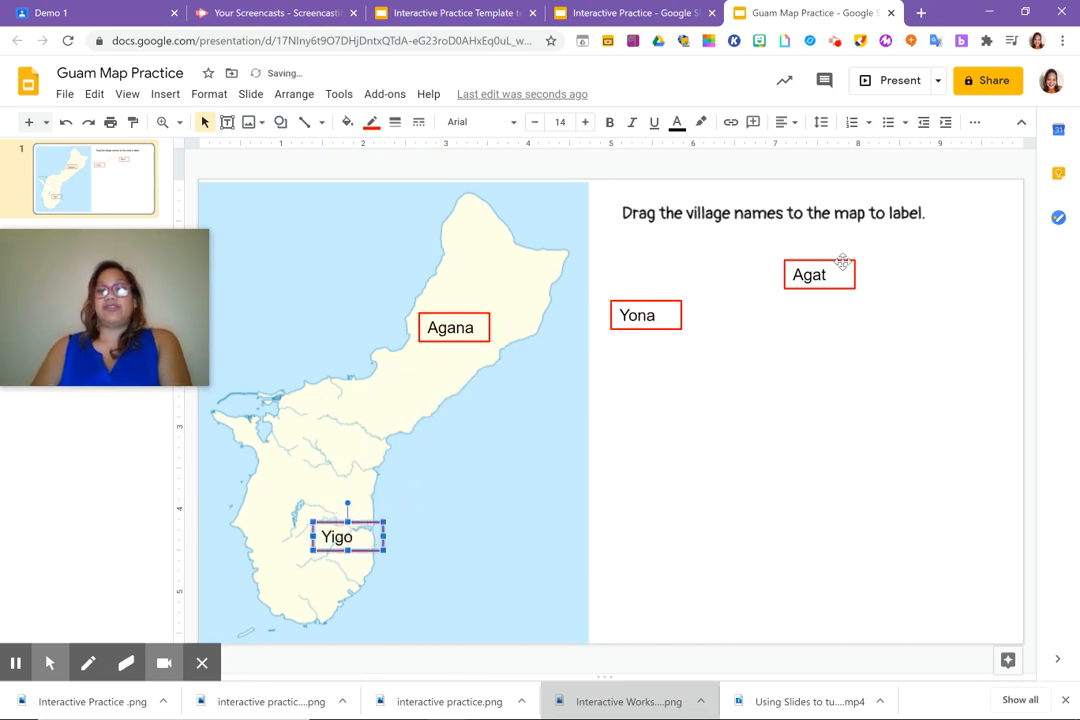
drag(844, 260, 337, 407)
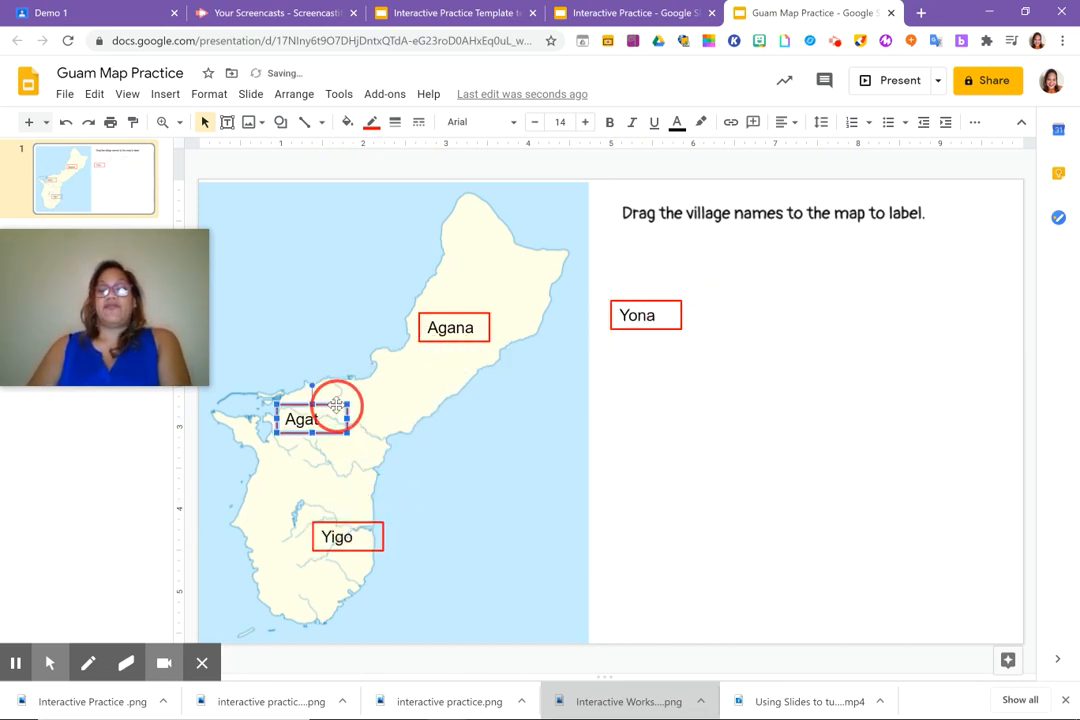
click(516, 473)
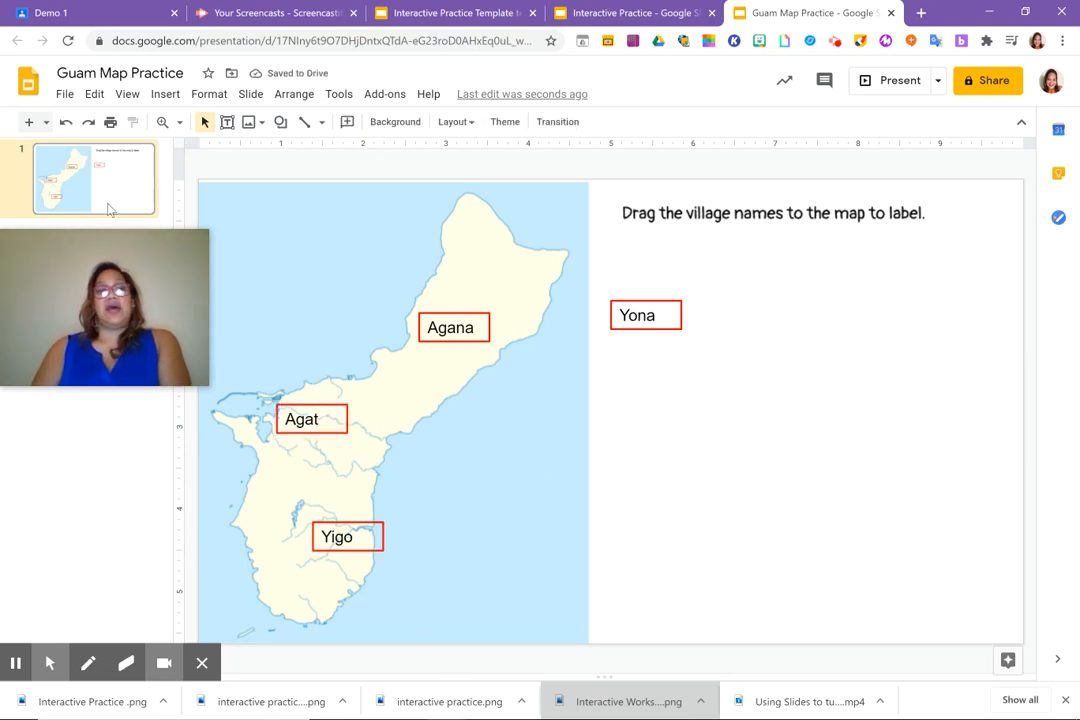
Undo the moves of the Agat, Yigo and Agana labels
click(65, 122)
click(65, 122)
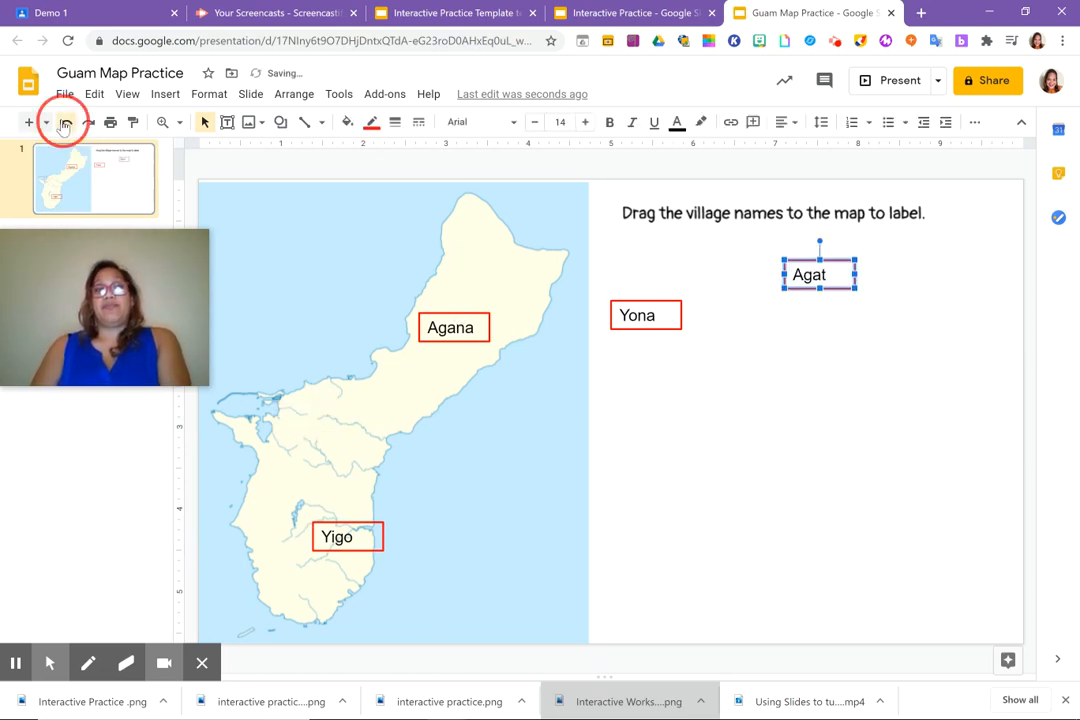
click(65, 122)
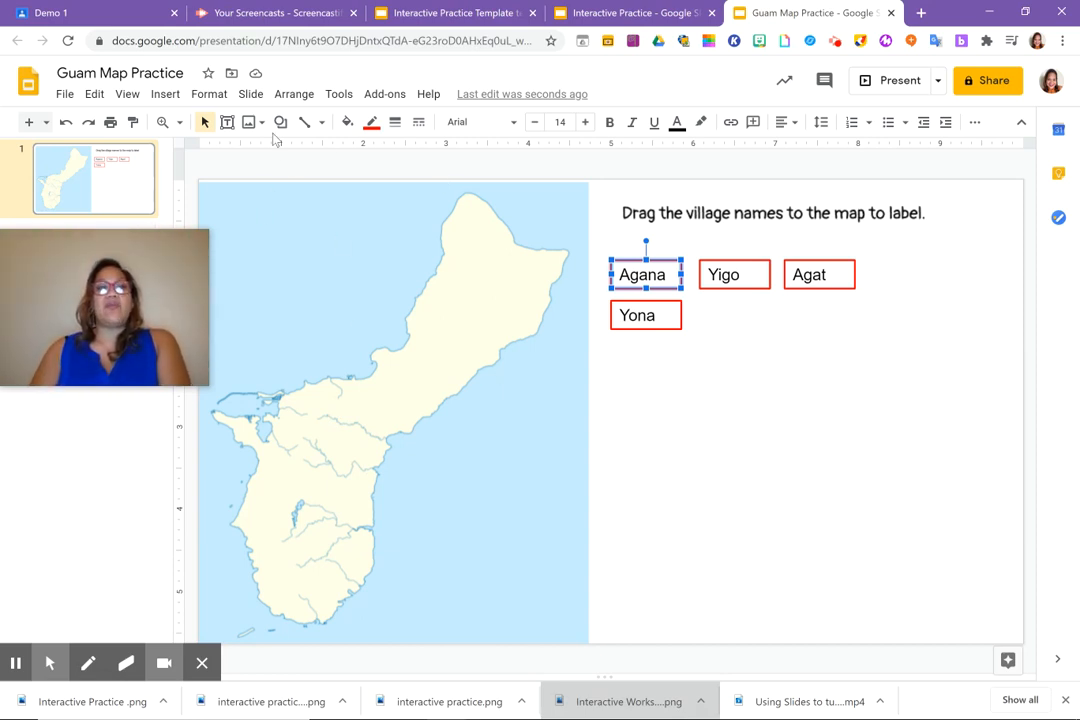
Close the Guam Map Practice presentation, switch to Google Classroom and start a new assignment in the Demo Class classwork
click(891, 13)
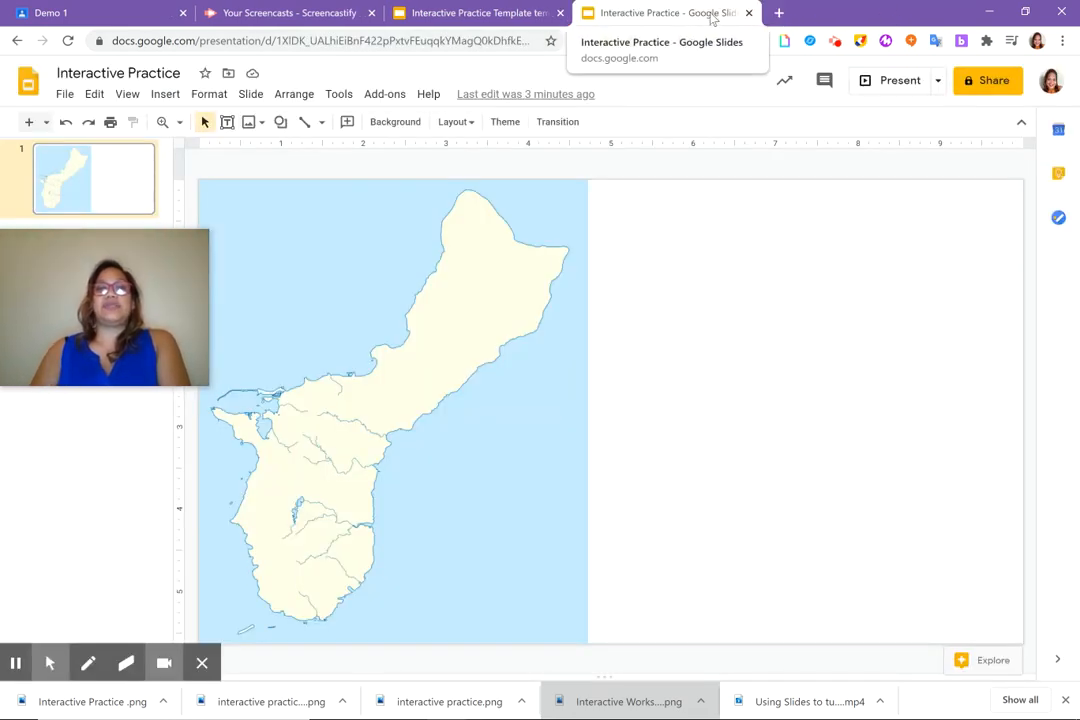
click(115, 11)
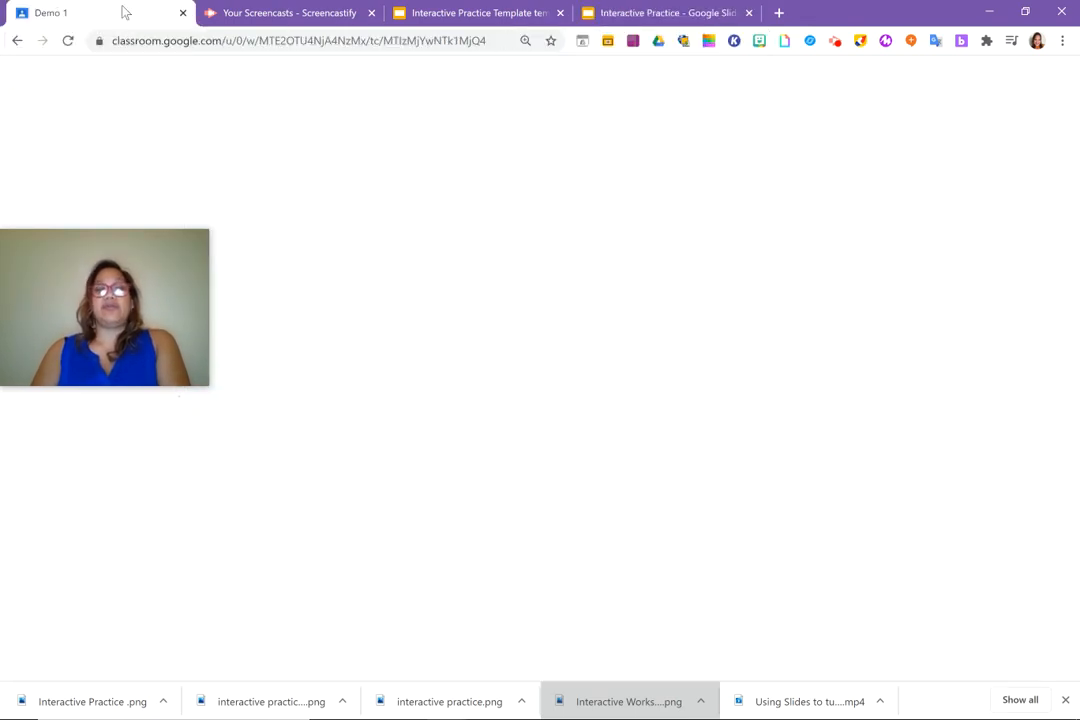
click(492, 96)
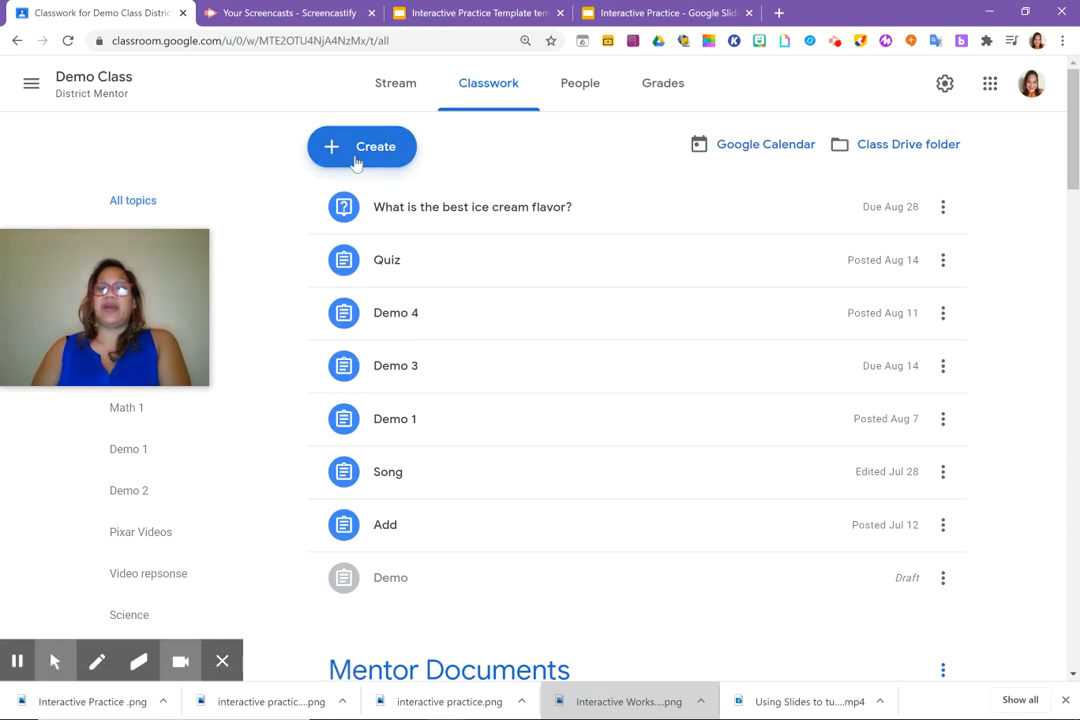
click(358, 154)
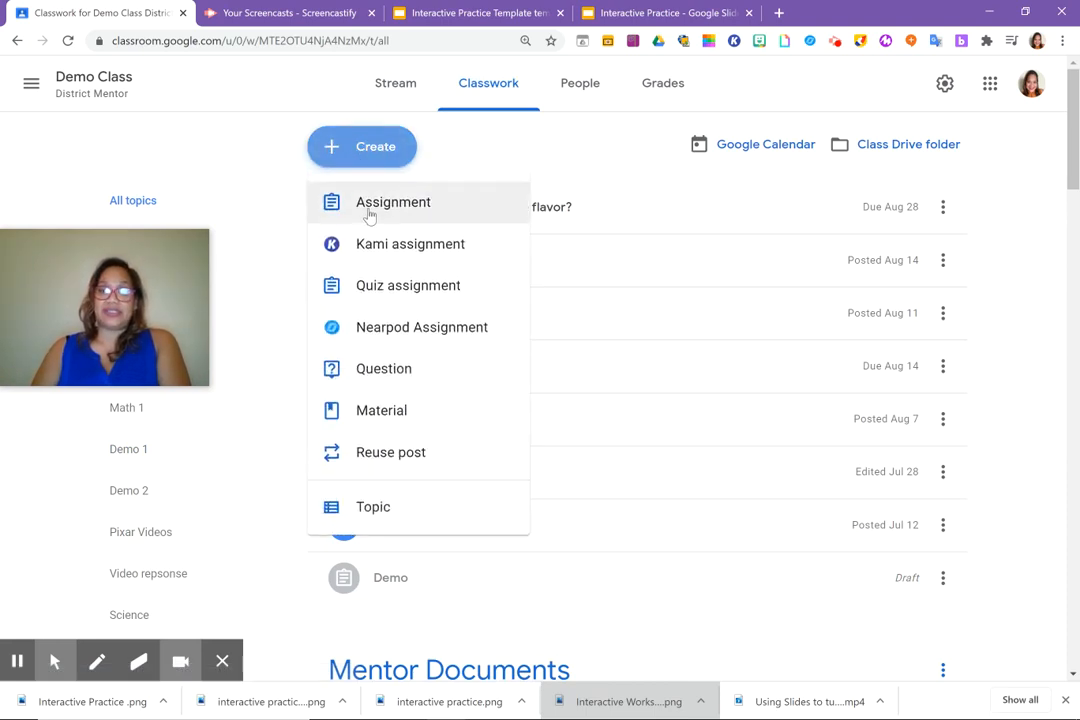
click(369, 212)
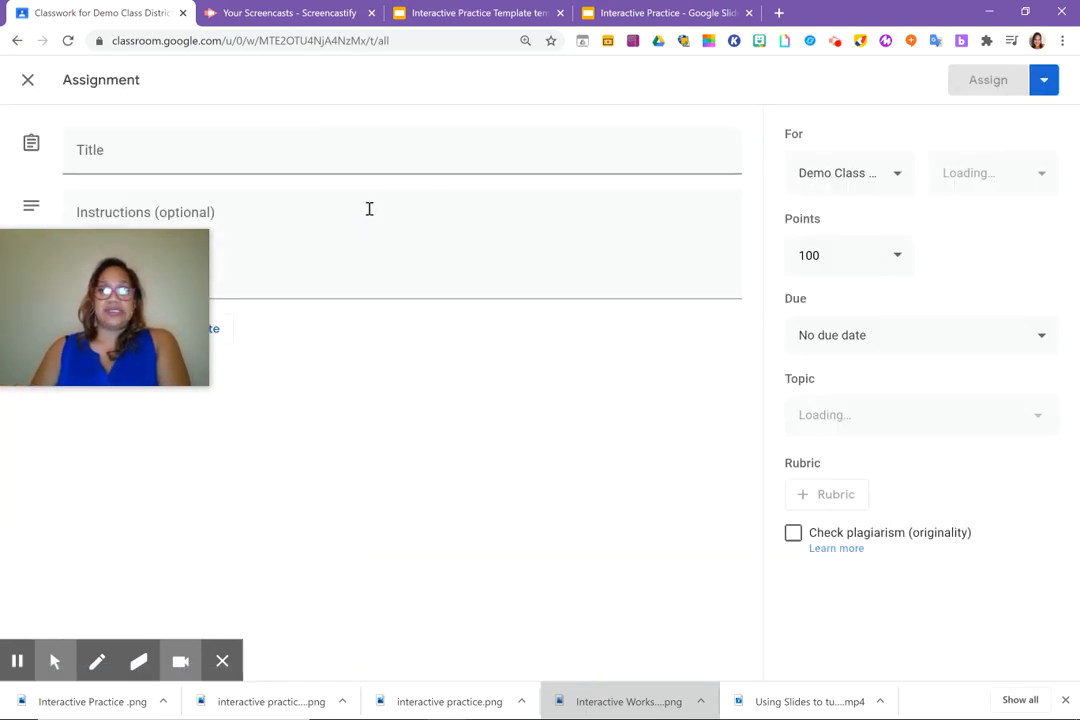
Title the assignment "Guam Map" and enter "See Attached" as its instructions
click(141, 247)
drag(141, 247, 955, 537)
click(213, 156)
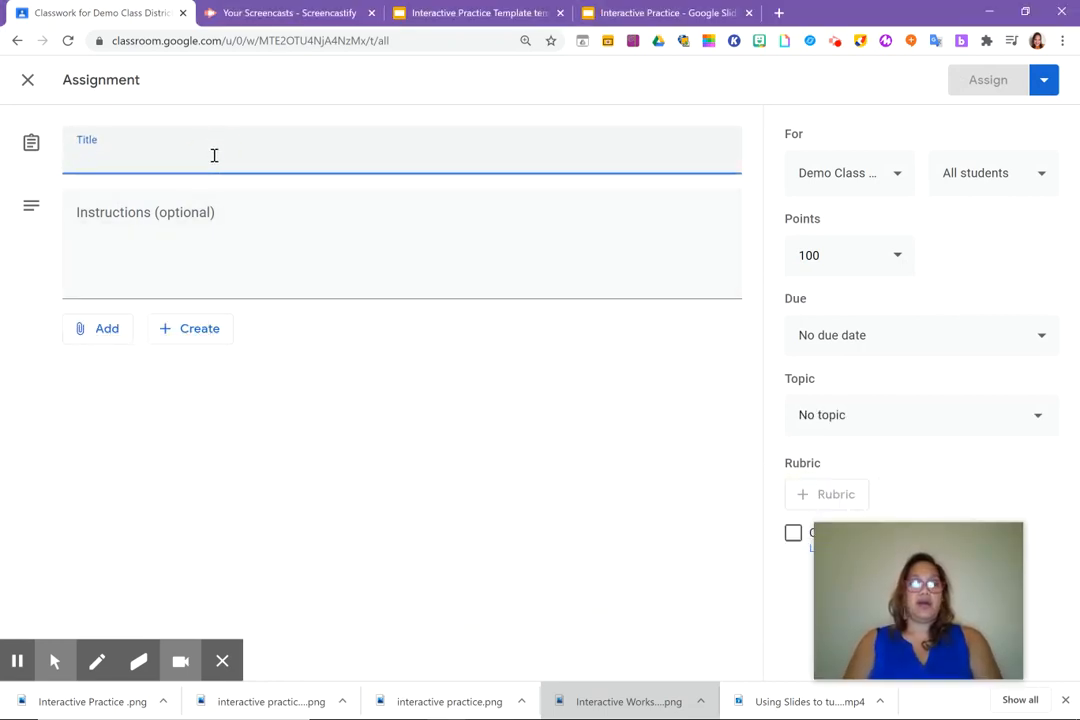
text(Guam Map)
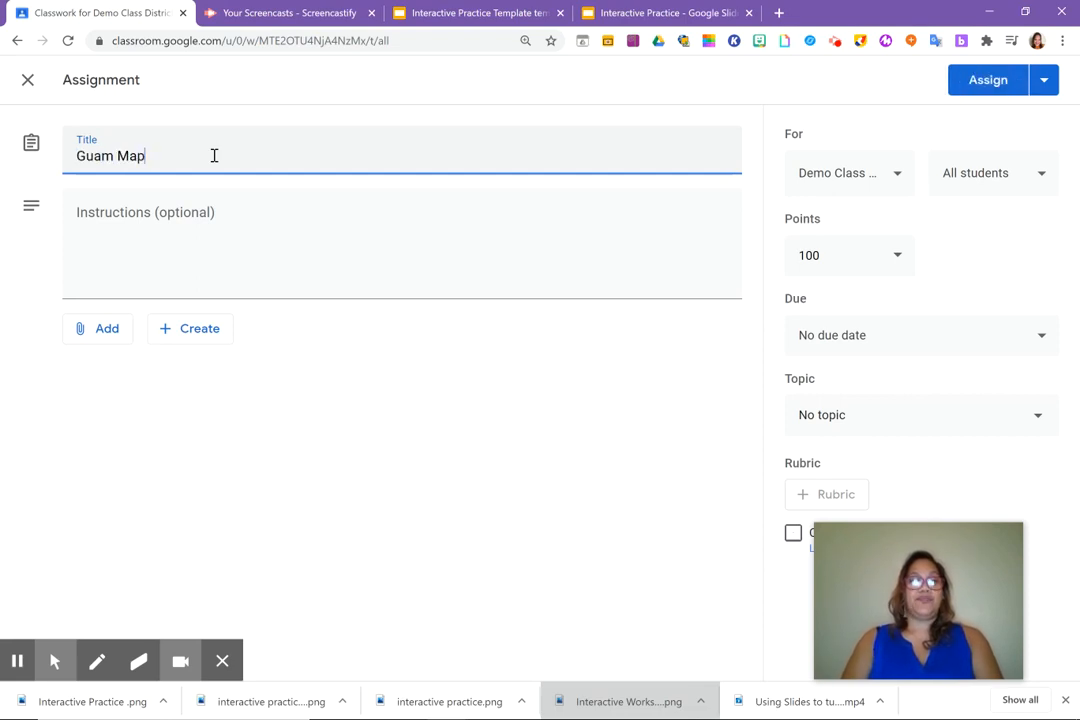
click(172, 218)
text(S)
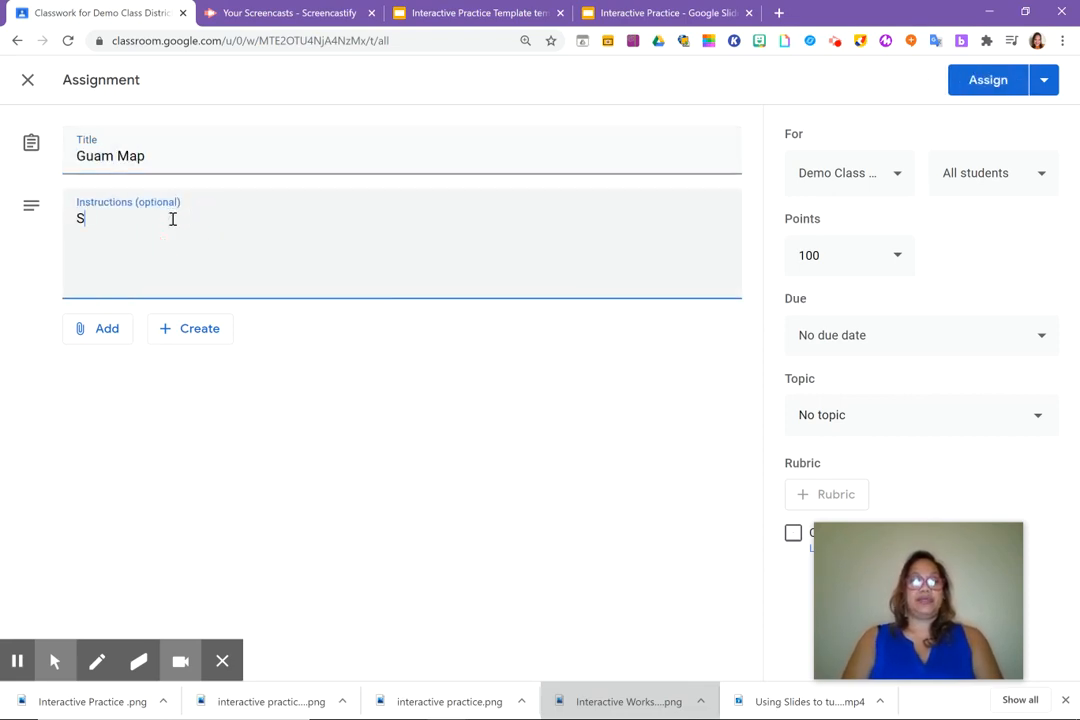
text(ee Attavhed)
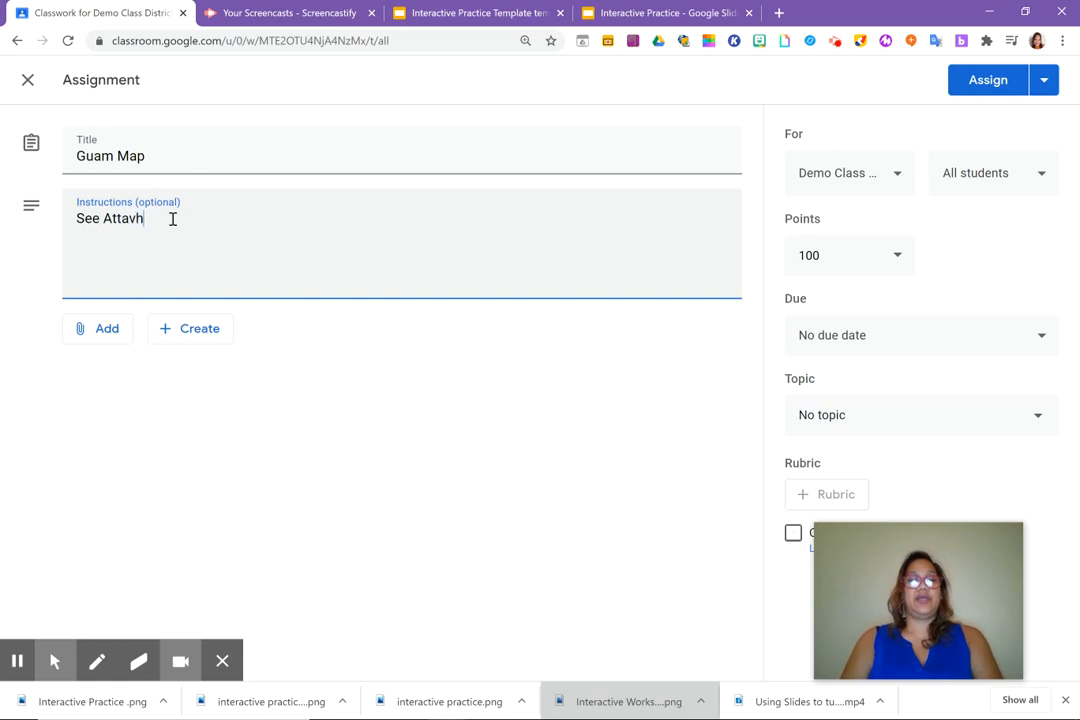
key(BackSpace)
key(BackSpace)
key(BackSpace)
text(ched)
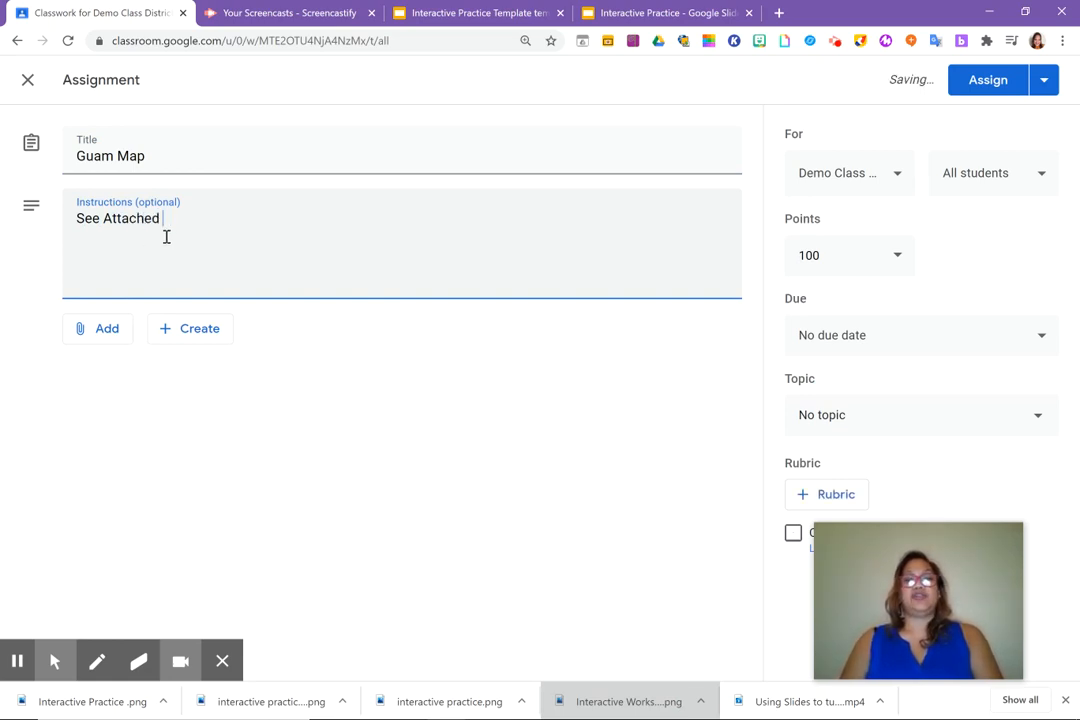
Attach the Guam Map Practice slides from Google Drive and have a copy made for each student
click(100, 338)
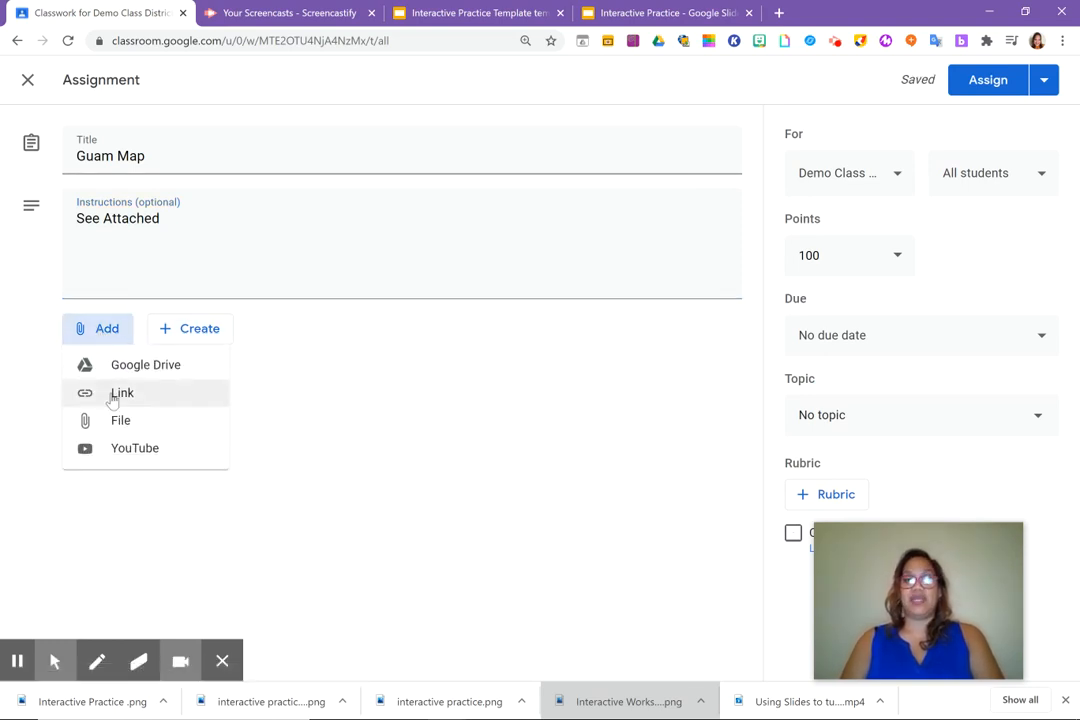
click(113, 366)
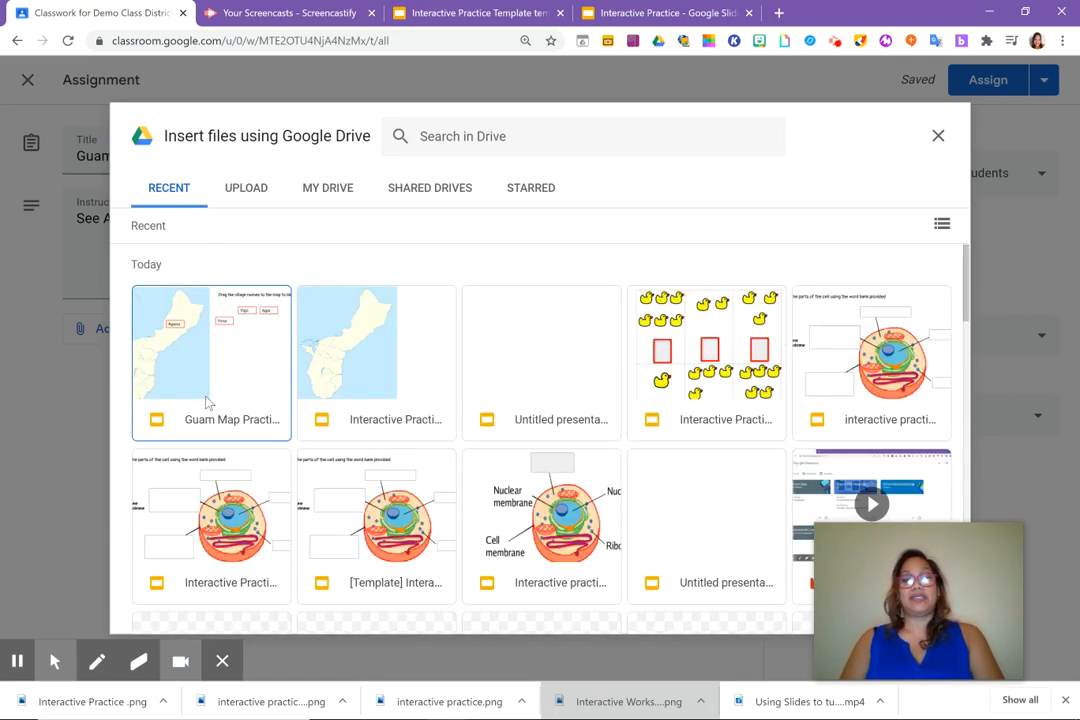
click(206, 402)
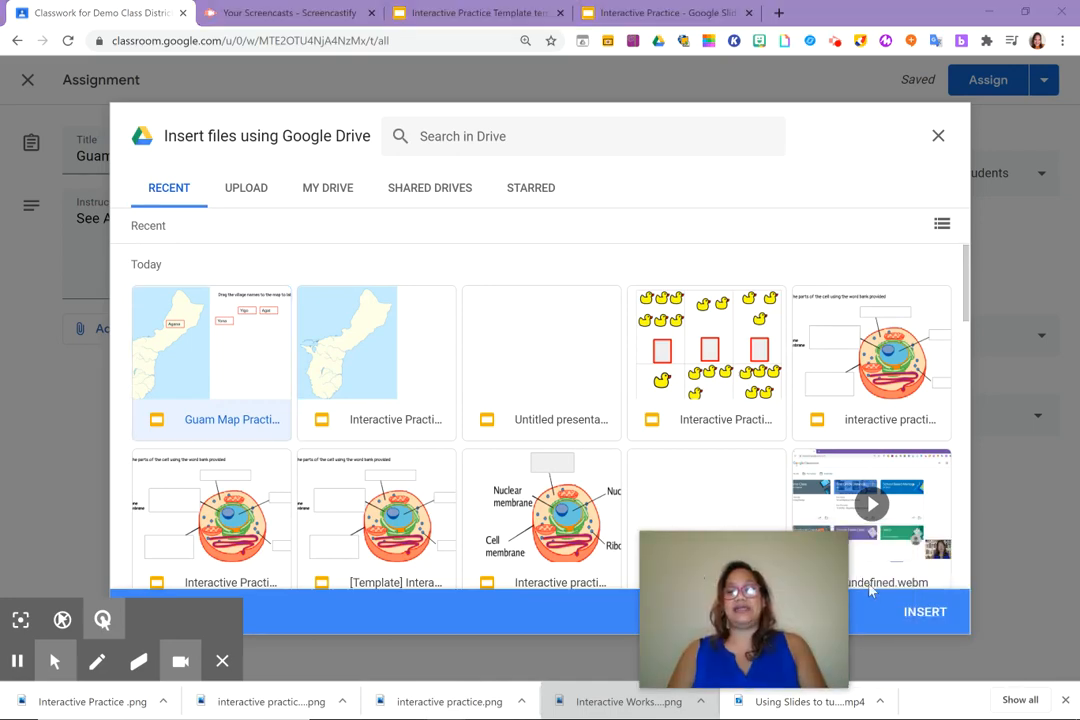
click(914, 611)
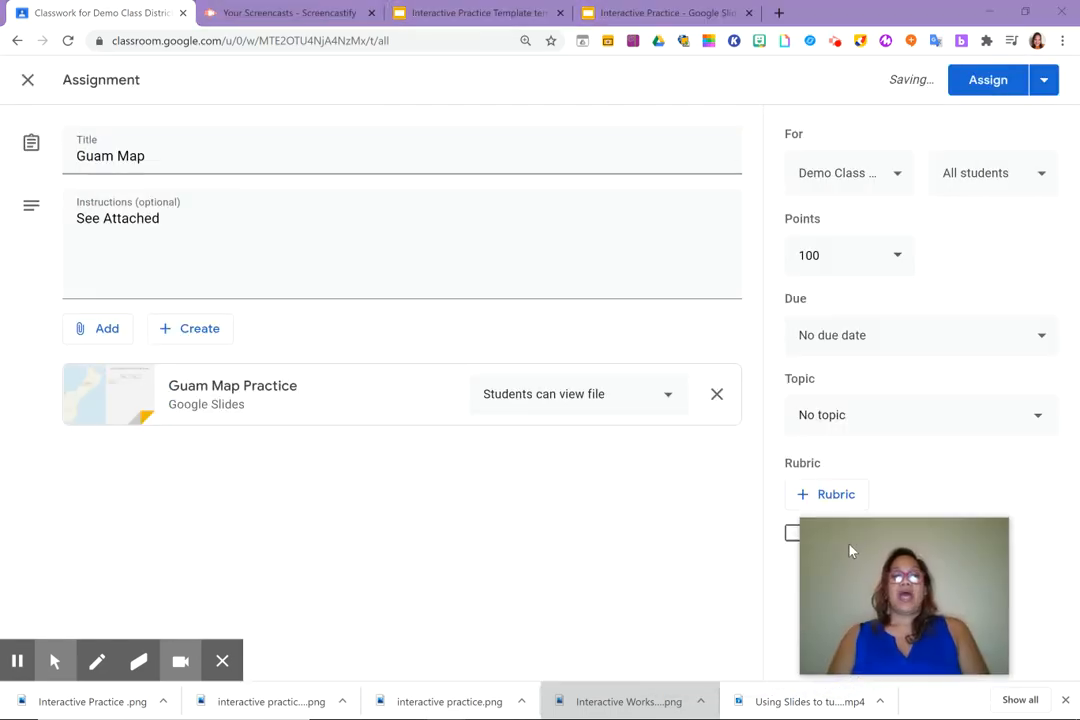
click(664, 404)
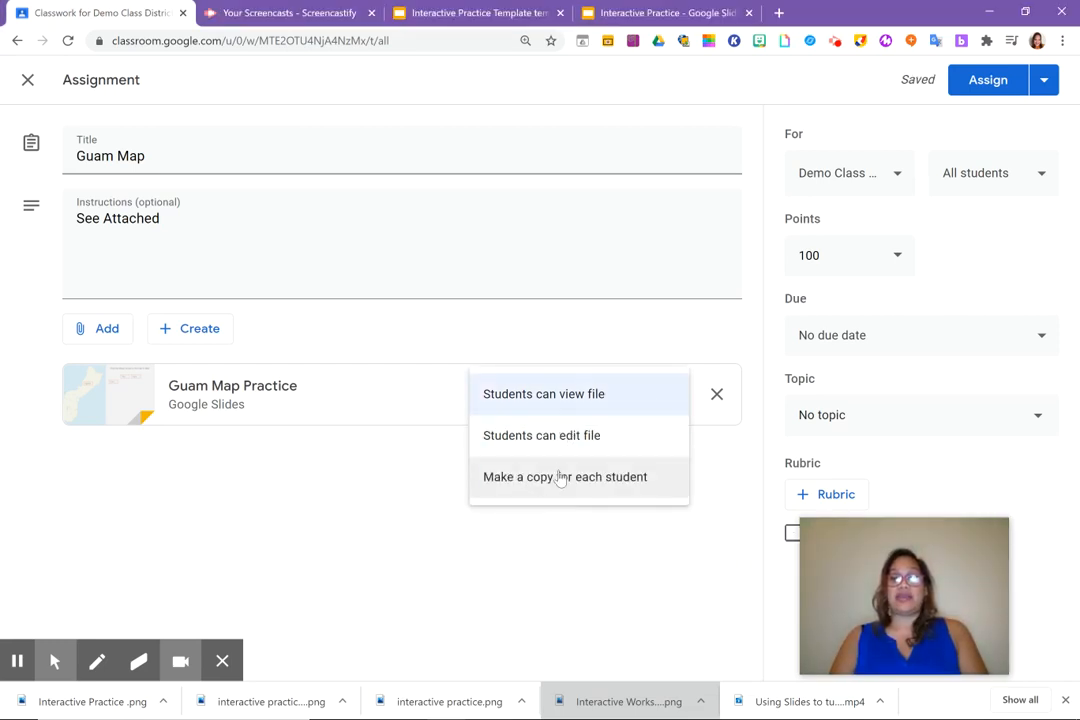
click(558, 477)
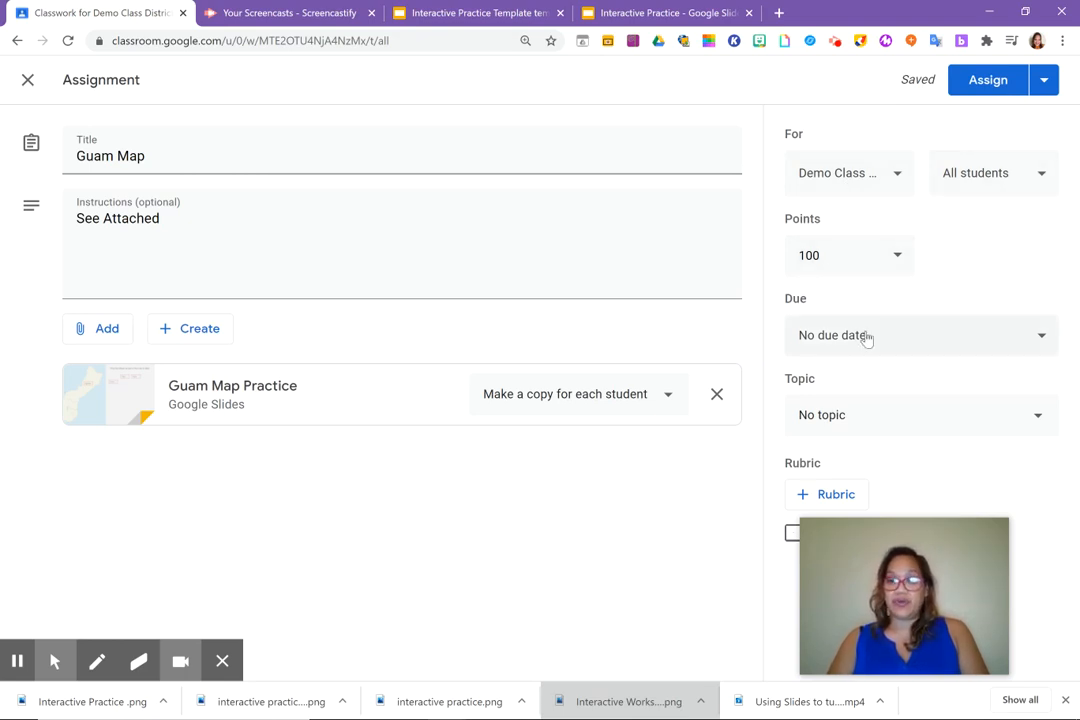
Set the assignment's due date to Sep 25, 2020 and its topic to Demo 1
click(1041, 338)
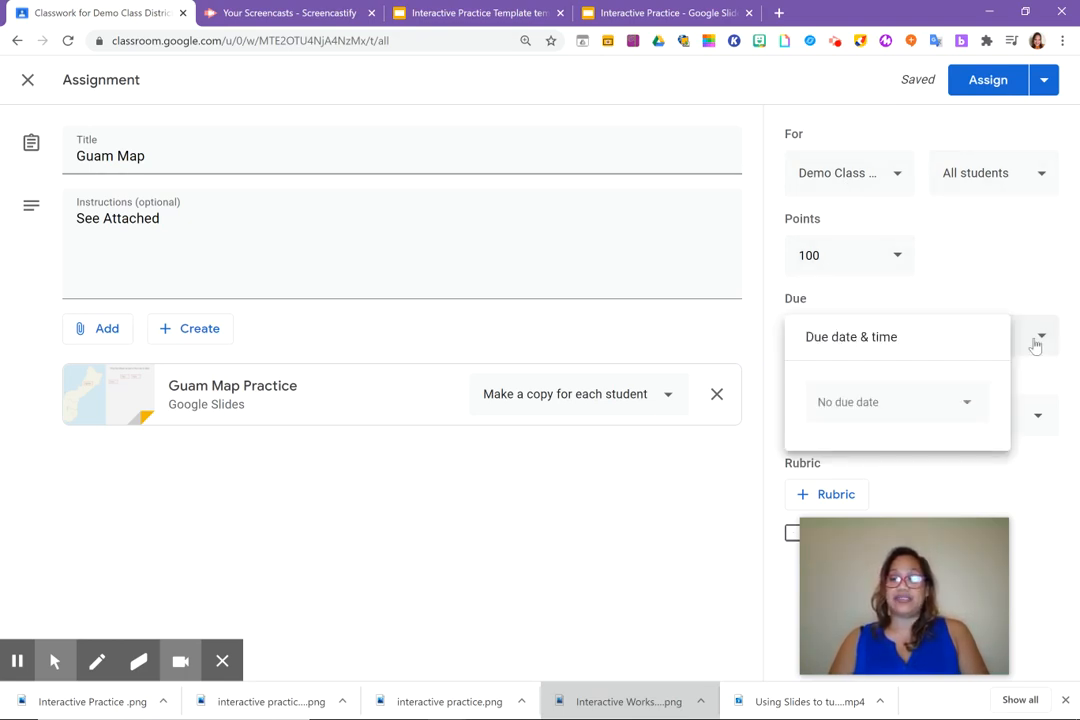
click(974, 411)
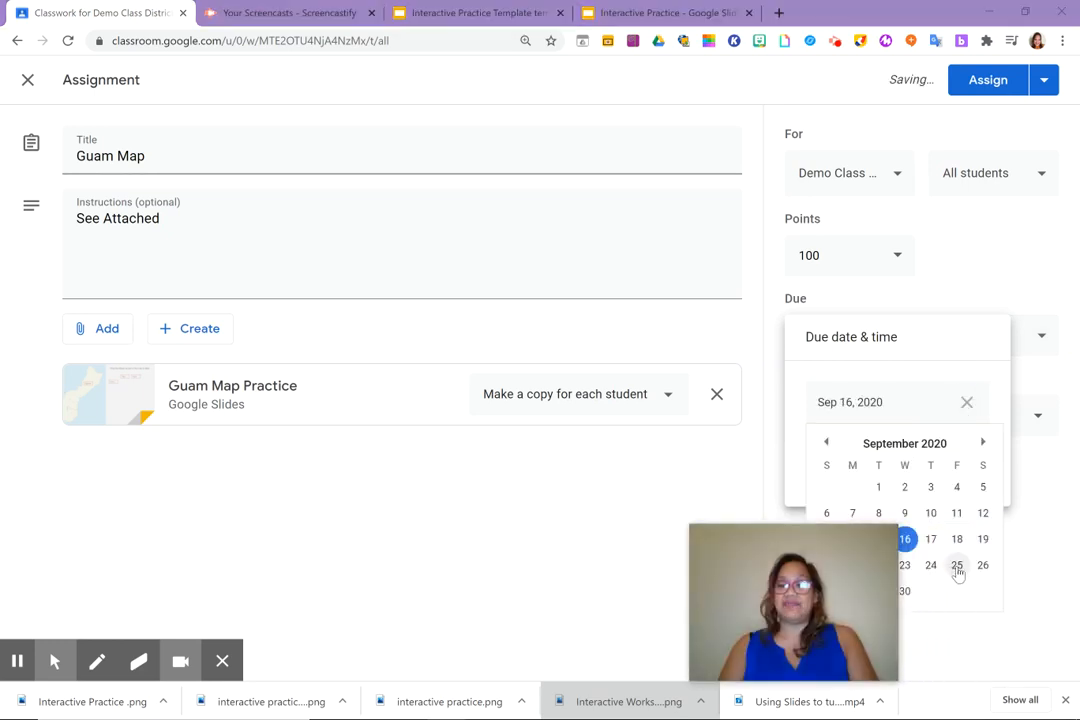
click(957, 566)
drag(861, 580, 1040, 568)
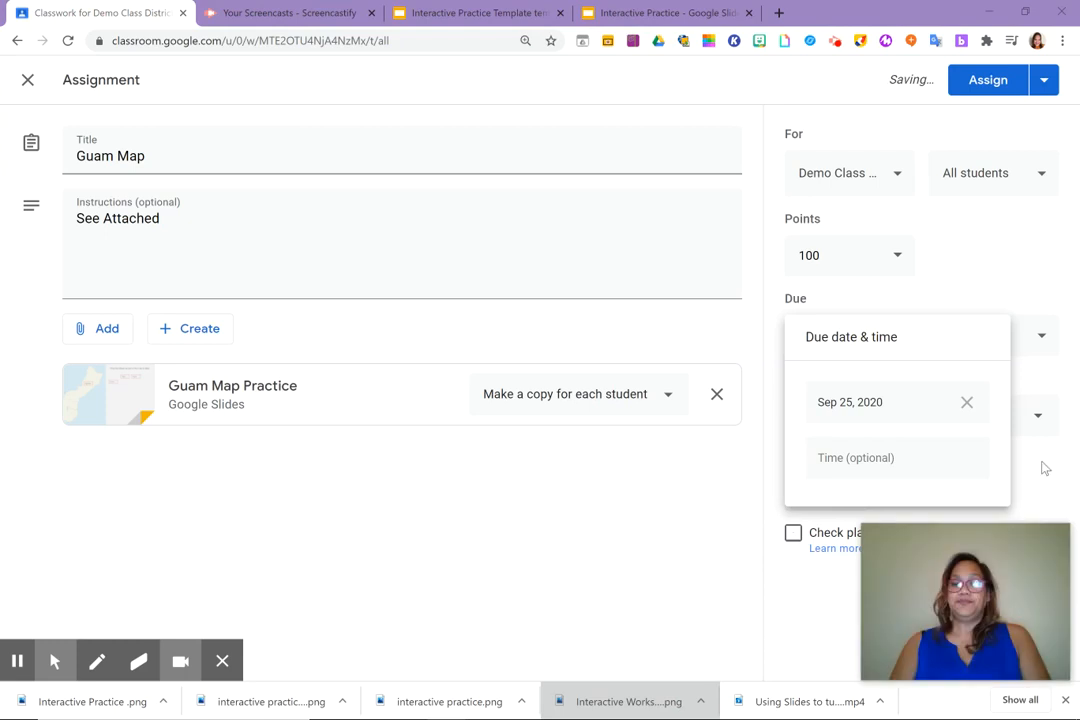
click(1041, 422)
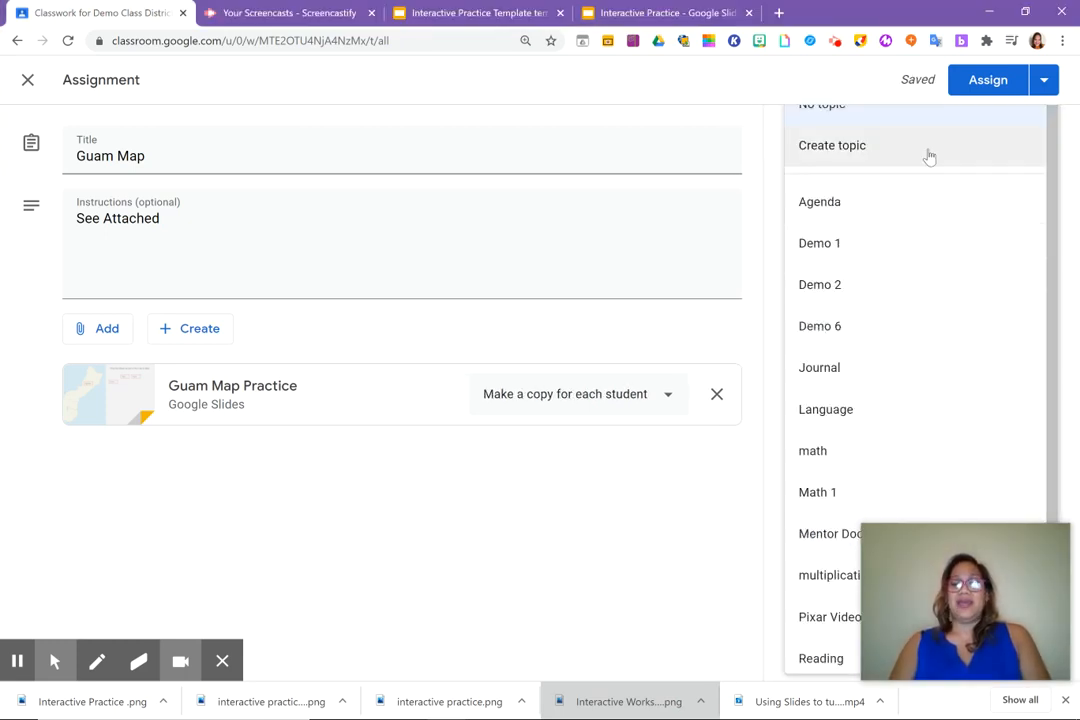
click(870, 262)
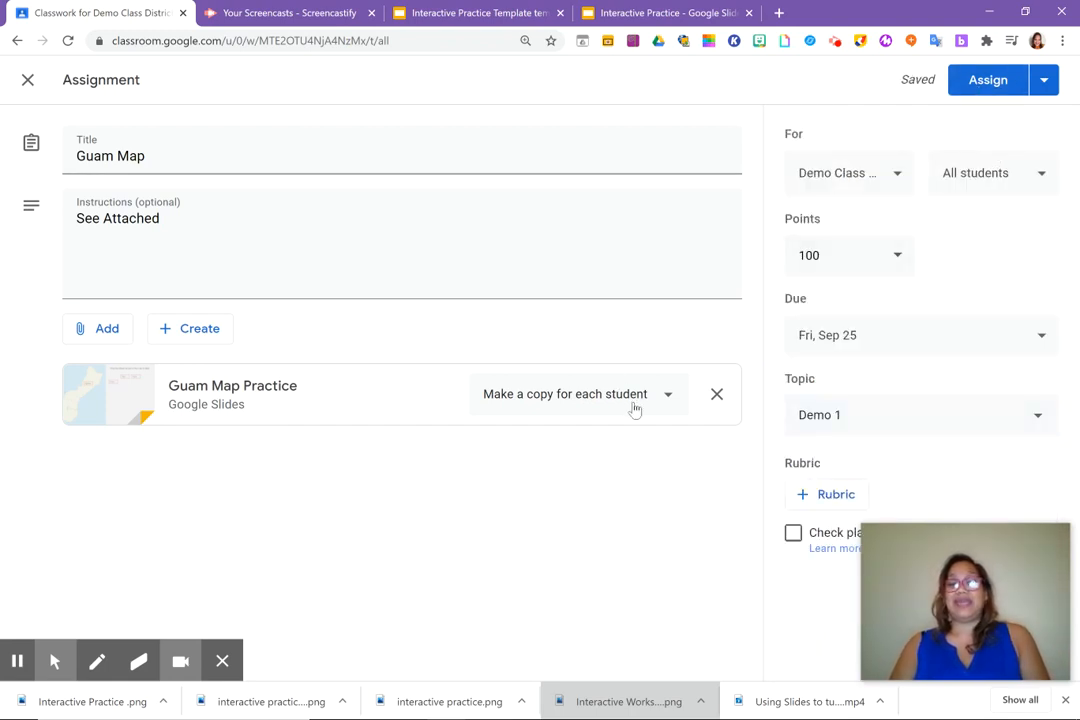
Assign the Guam Map assignment to the class and open the Demo 1 topic to view the post
click(1007, 82)
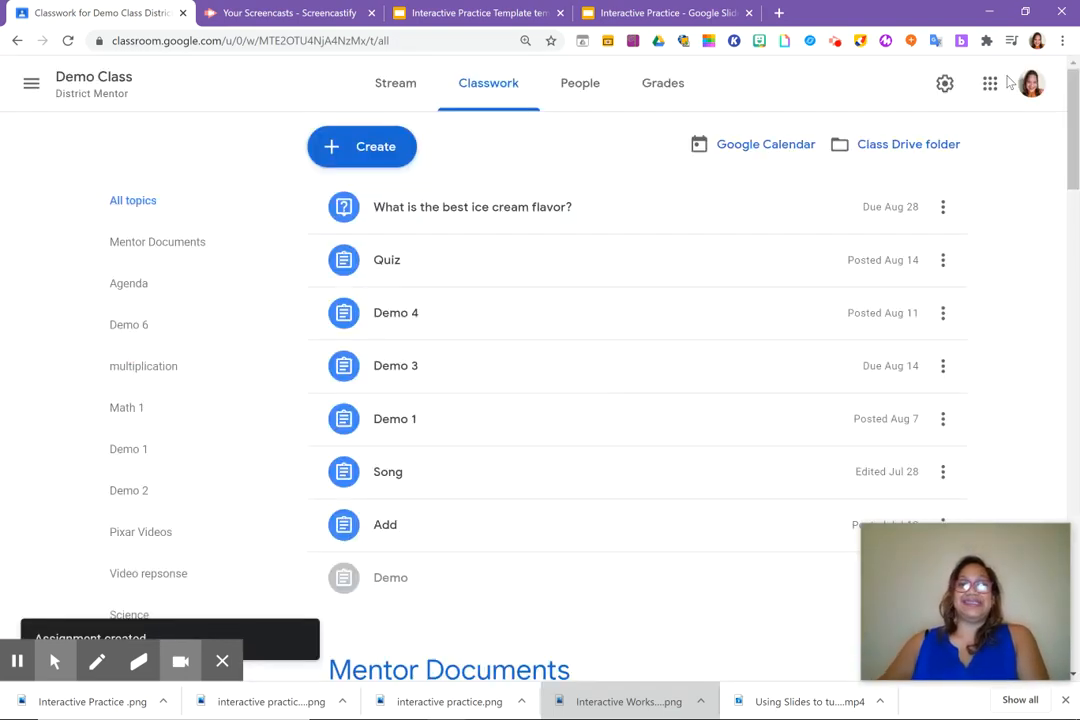
click(131, 458)
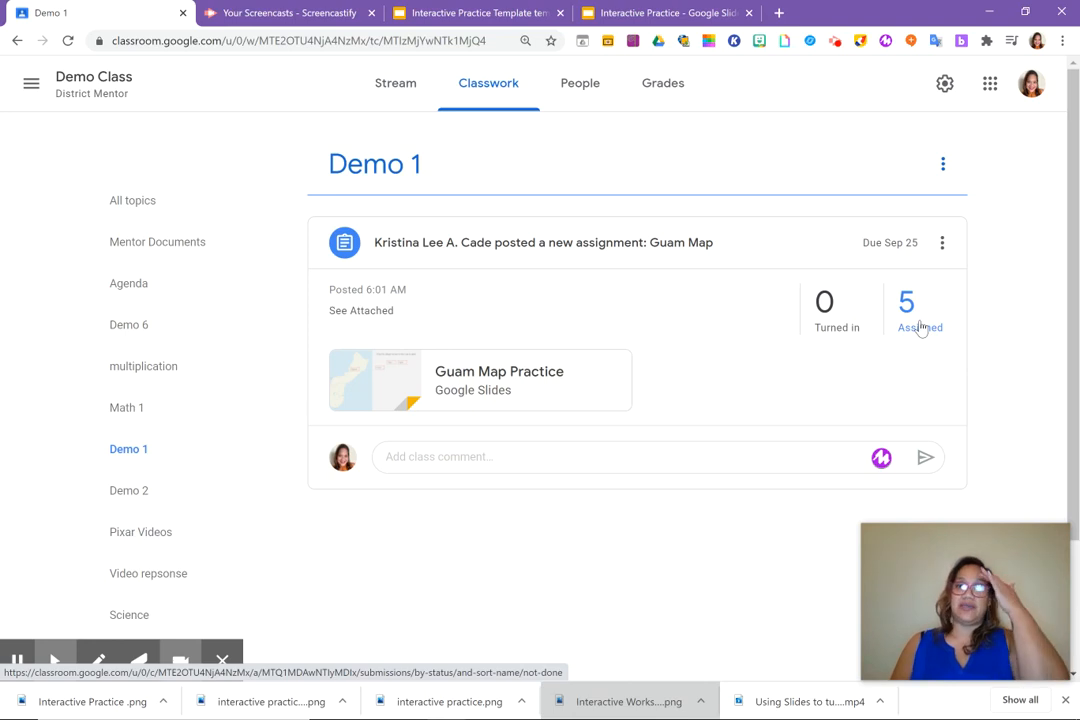
Switch to the Interactive Practice Template presentation in Google Slides and review its duck-counting and Venn diagram slides
click(428, 13)
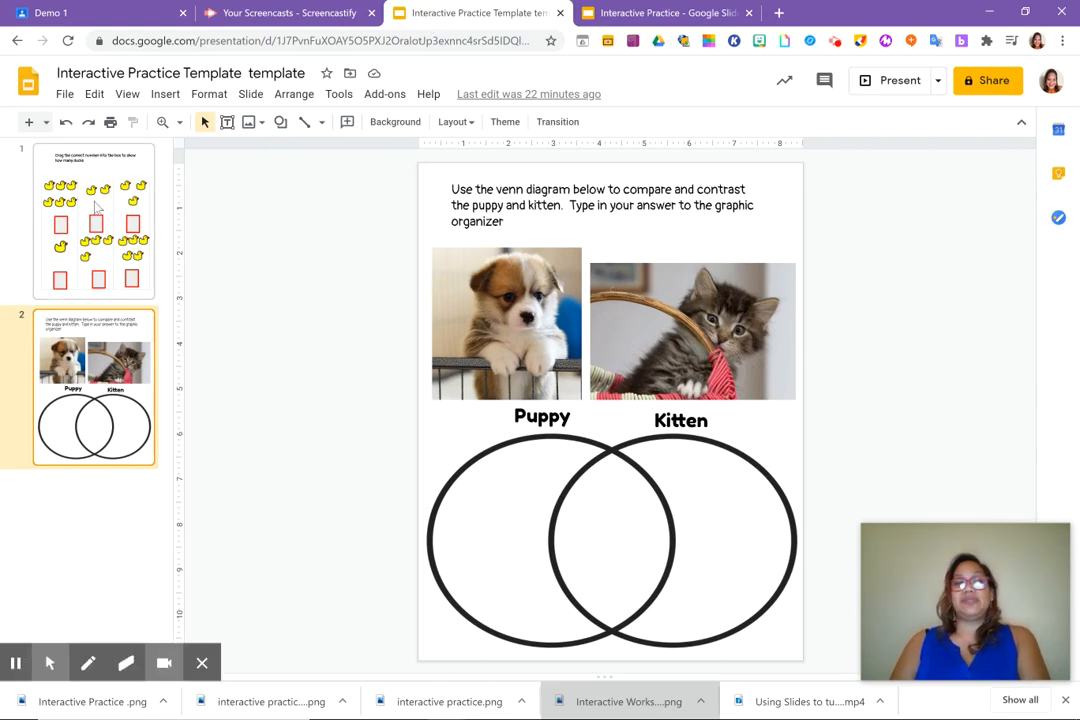
click(96, 205)
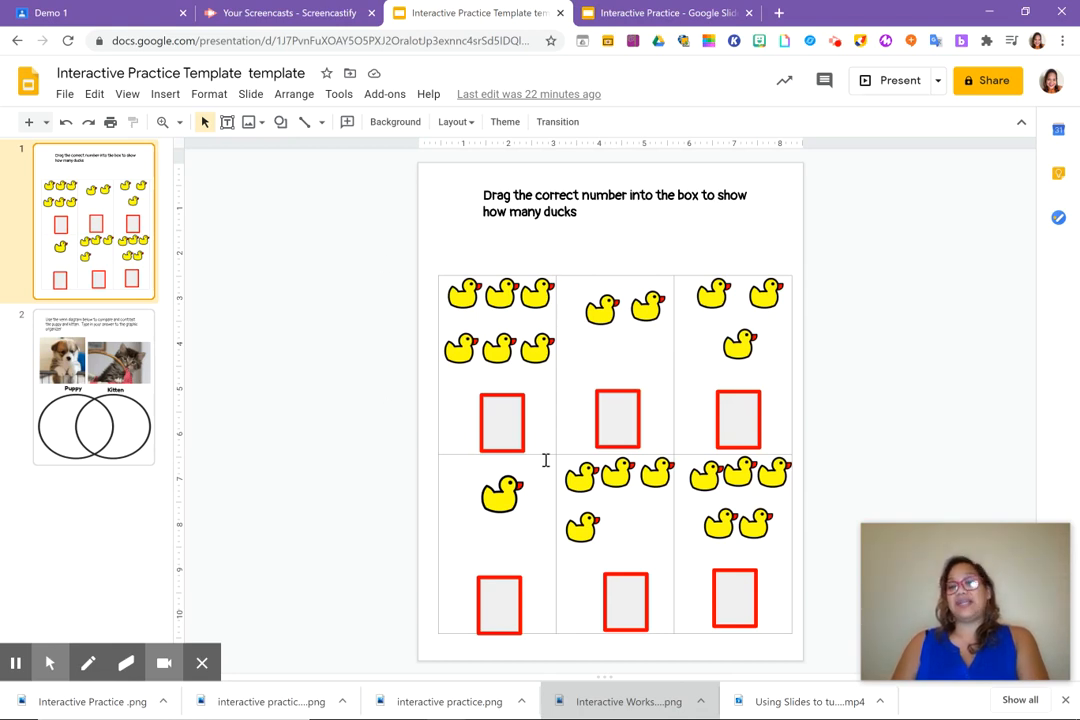
drag(522, 429, 502, 428)
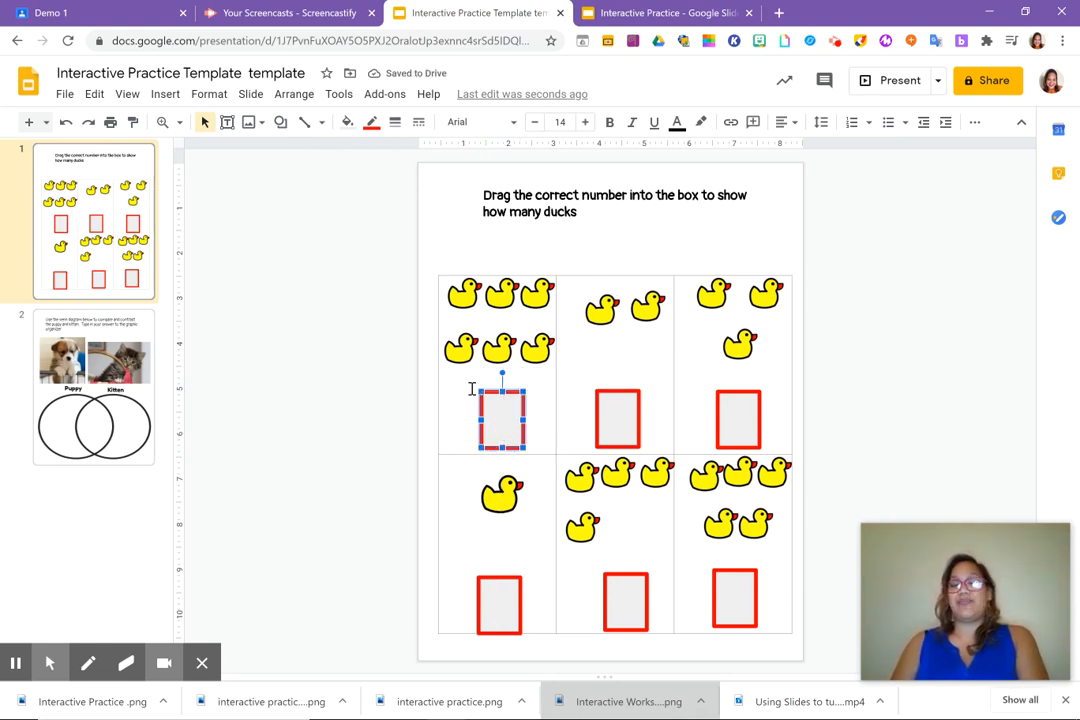
click(99, 438)
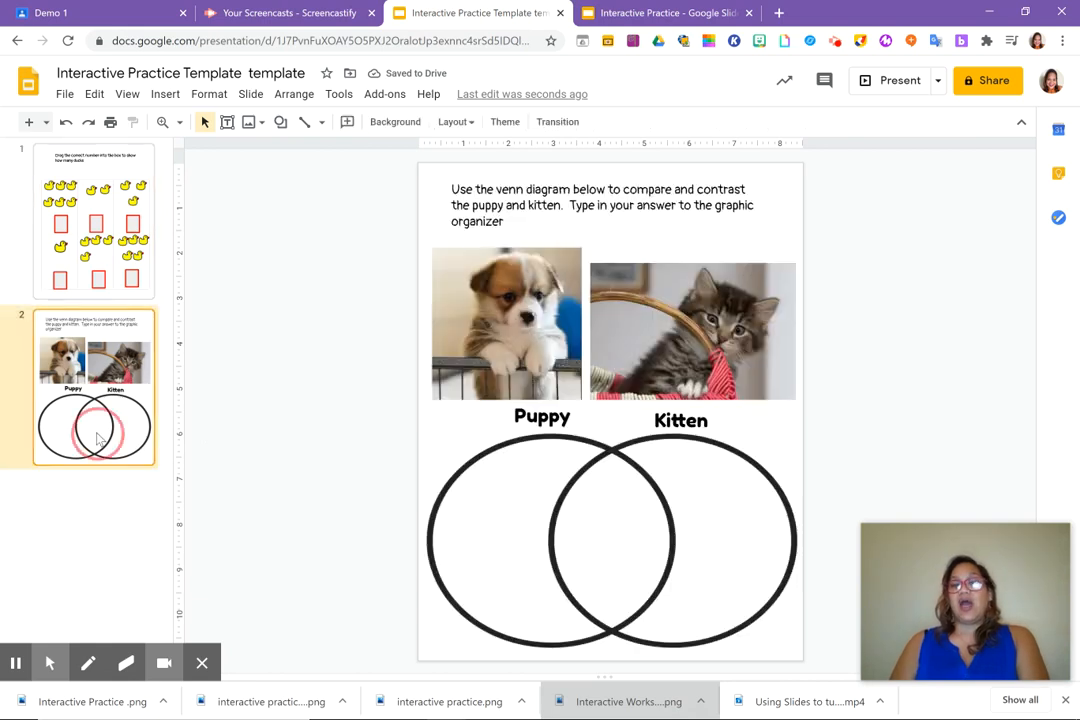